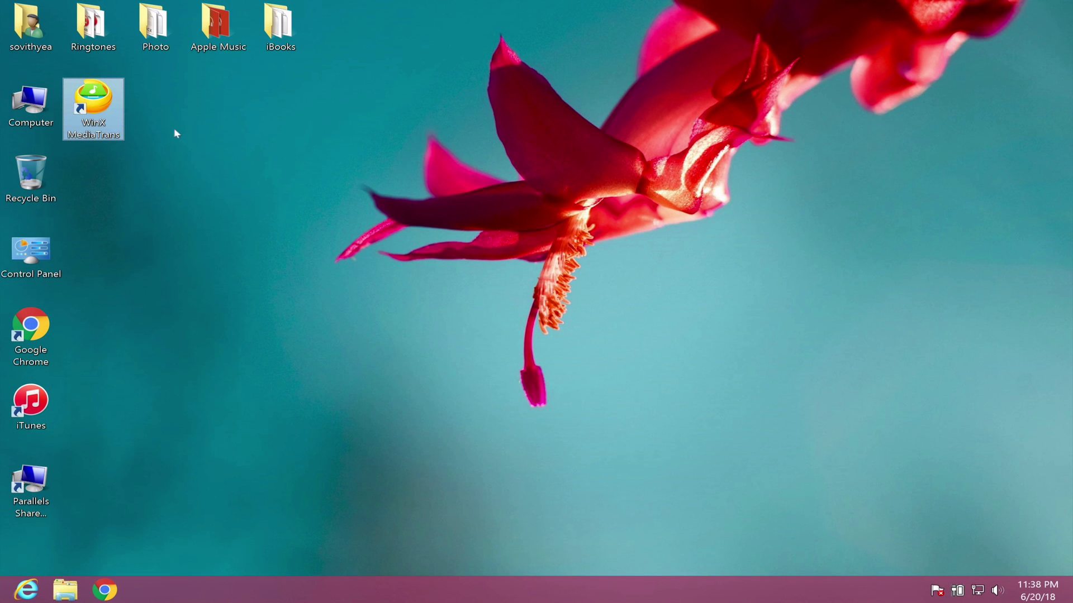
Launch WinX MediaTrans from its desktop shortcut.
double_click(103, 117)
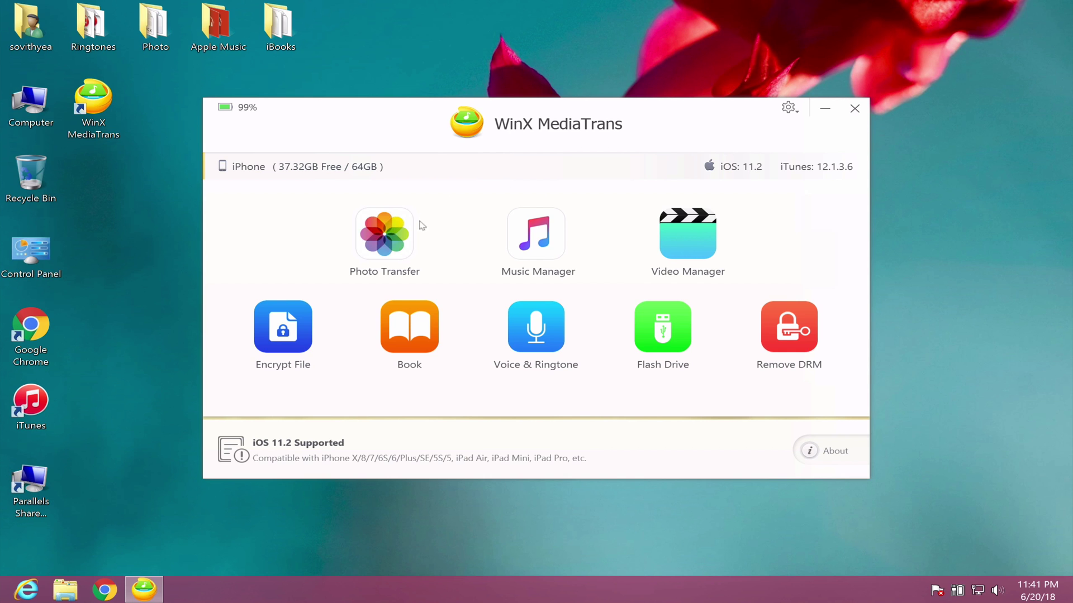
Open the Camera Roll photo manager, select all 151 photos and view the Export options.
left_click(383, 241)
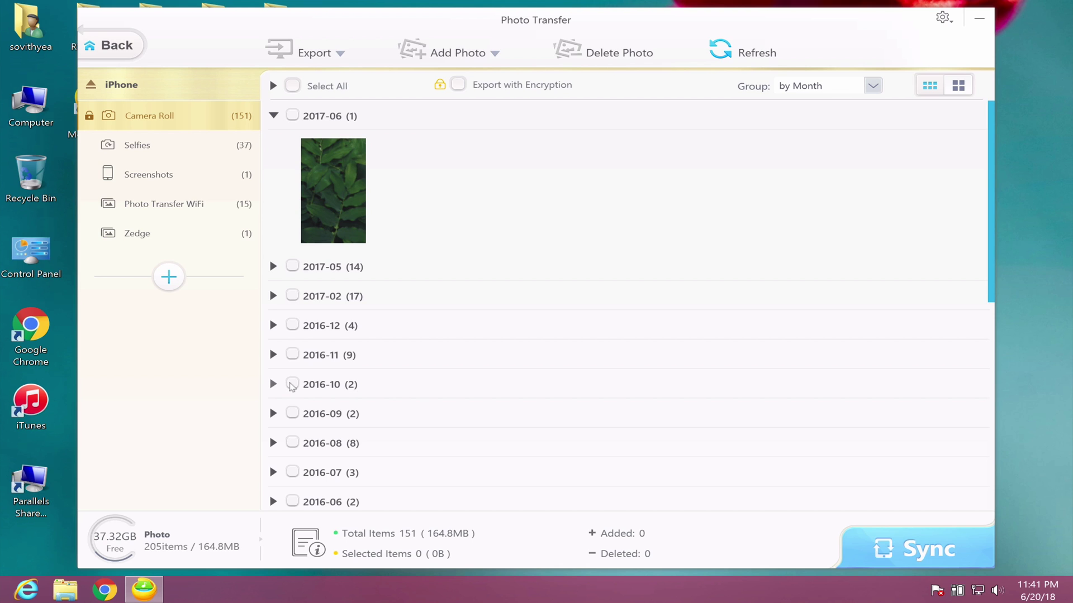
left_click(292, 86)
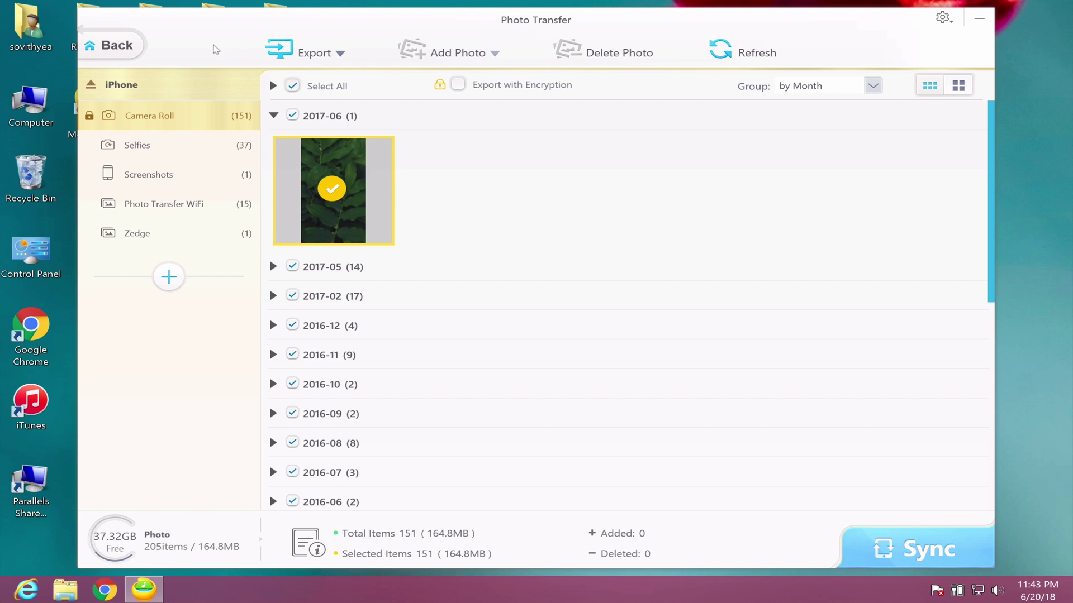
left_click(340, 55)
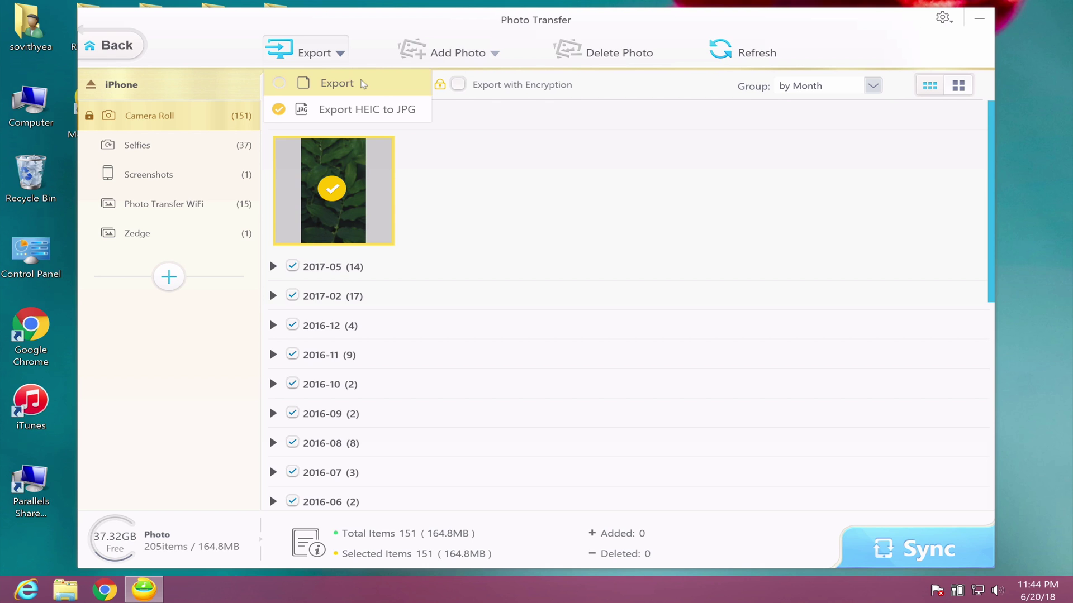
Export only the two 2016-09 photos (2.3MB) to the computer.
left_click(292, 87)
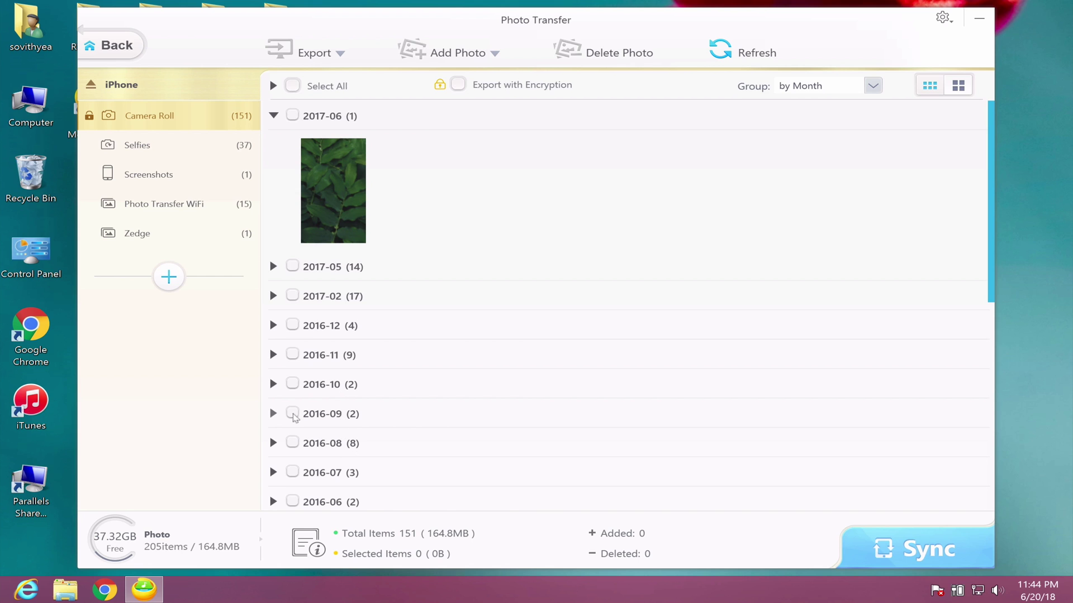
left_click(295, 418)
left_click(293, 415)
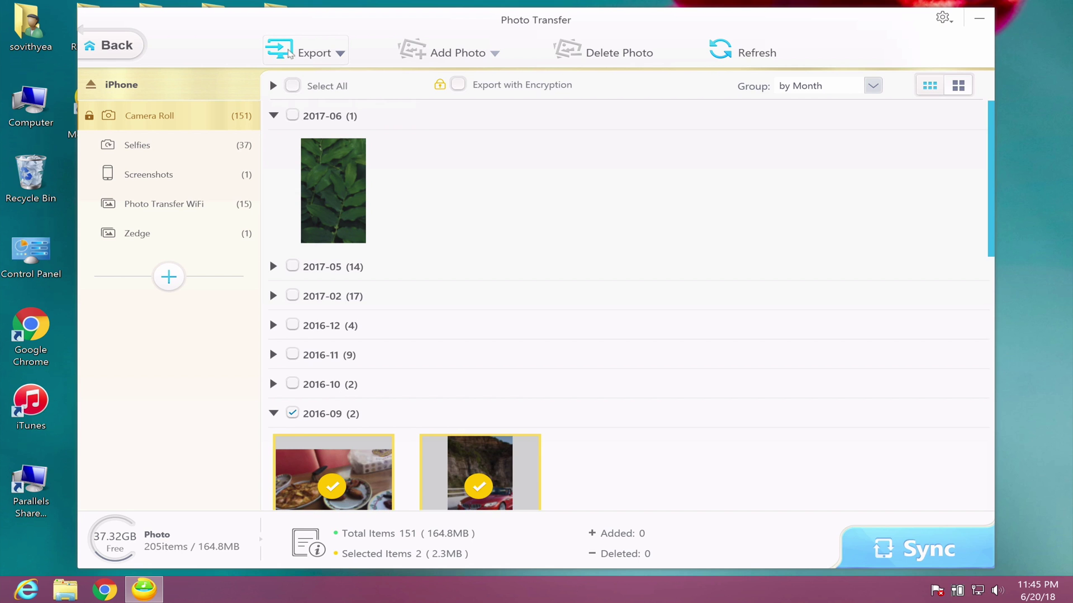
left_click(289, 54)
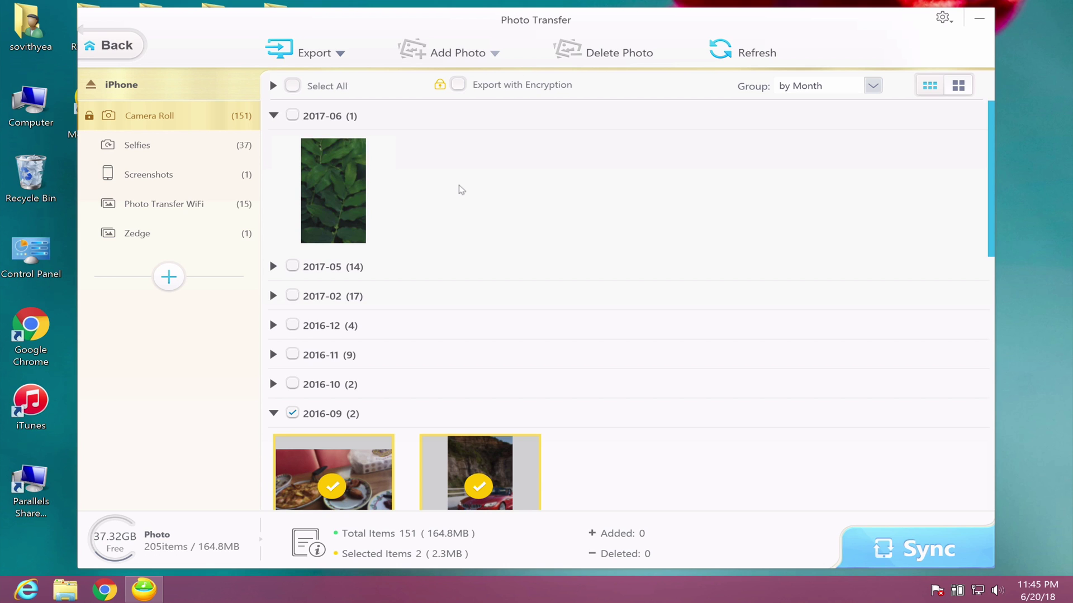
Deselect the 2016-09 photos and create a new album named Tested.
left_click(461, 190)
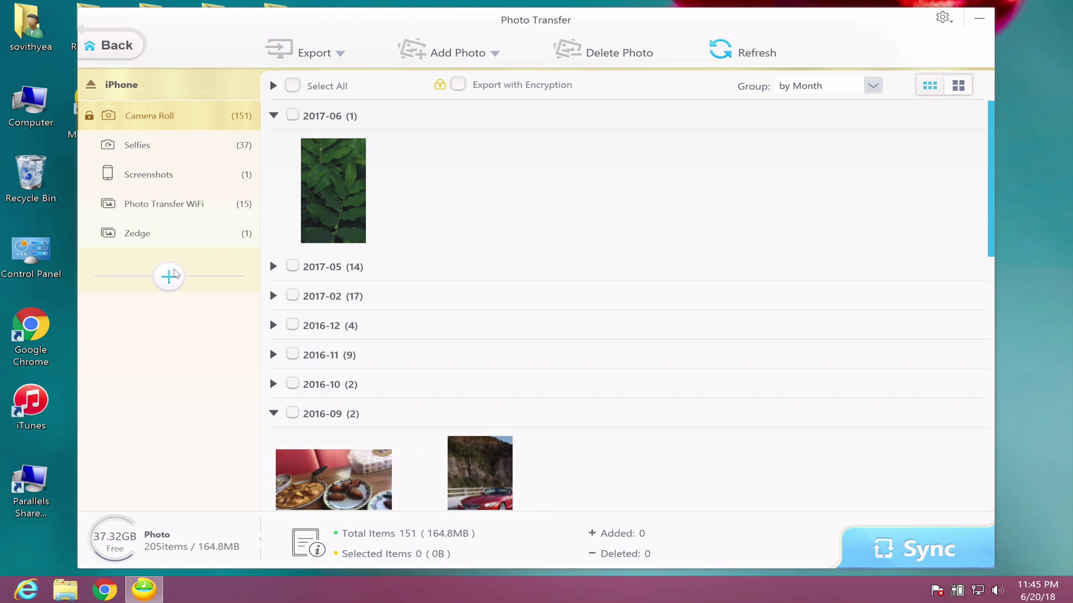
left_click(172, 280)
double_click(195, 263)
type("Tested")
key("Return")
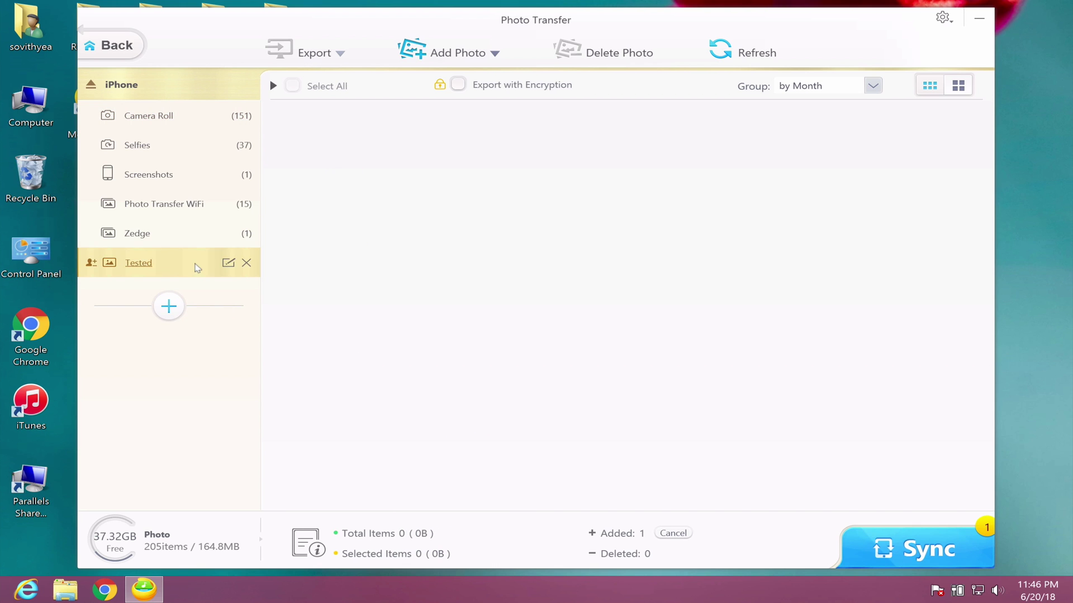
Add all twelve pictures from the Desktop\Photo folder to the Tested album.
left_click(447, 52)
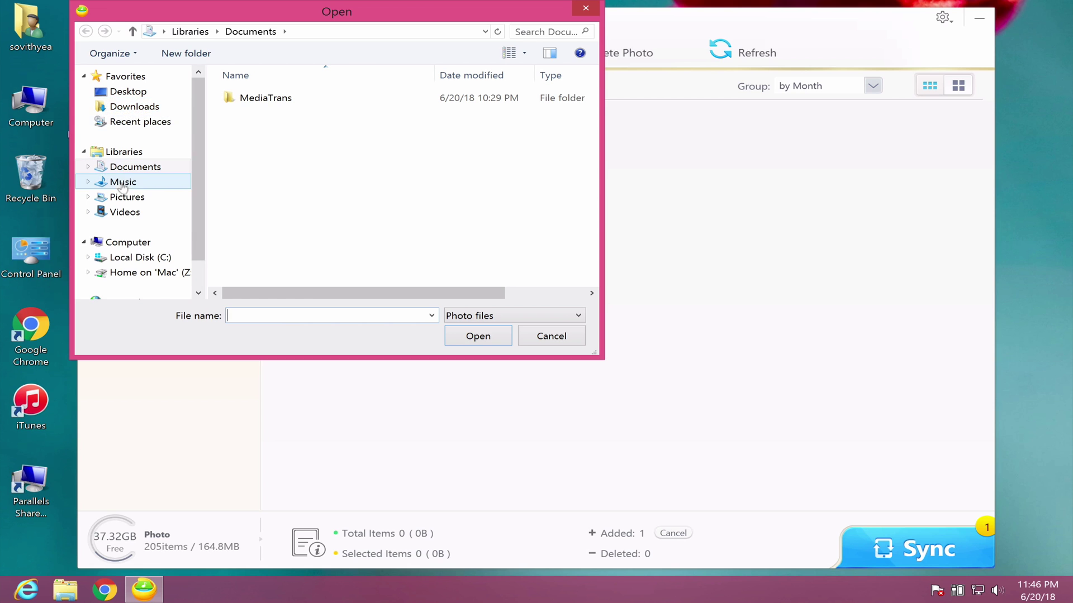
left_click(128, 92)
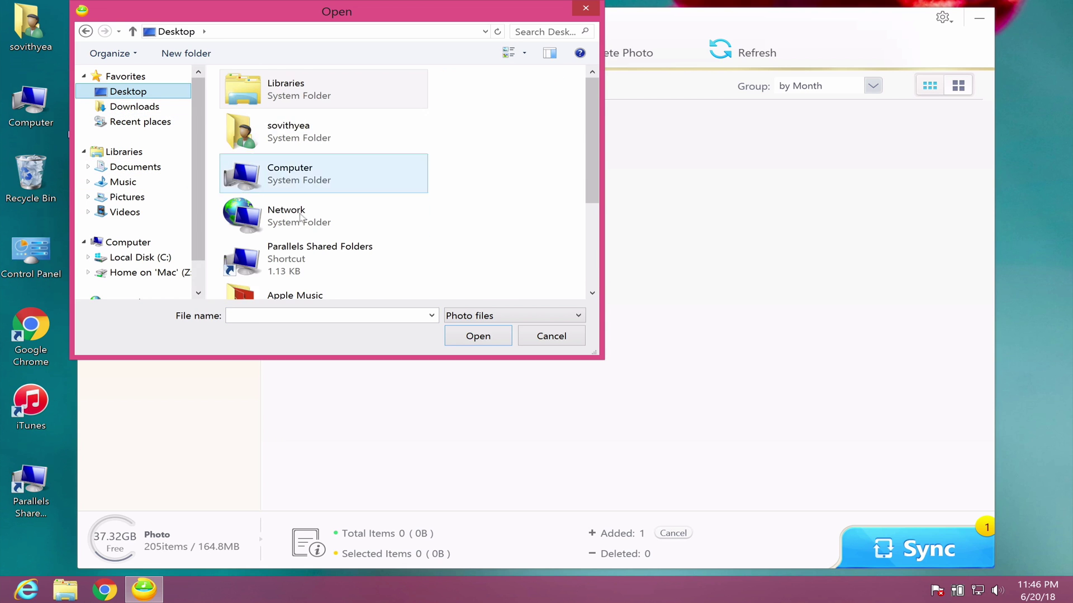
scroll(300, 246, "down", 2)
double_click(300, 255)
scroll(490, 184, "down", 1)
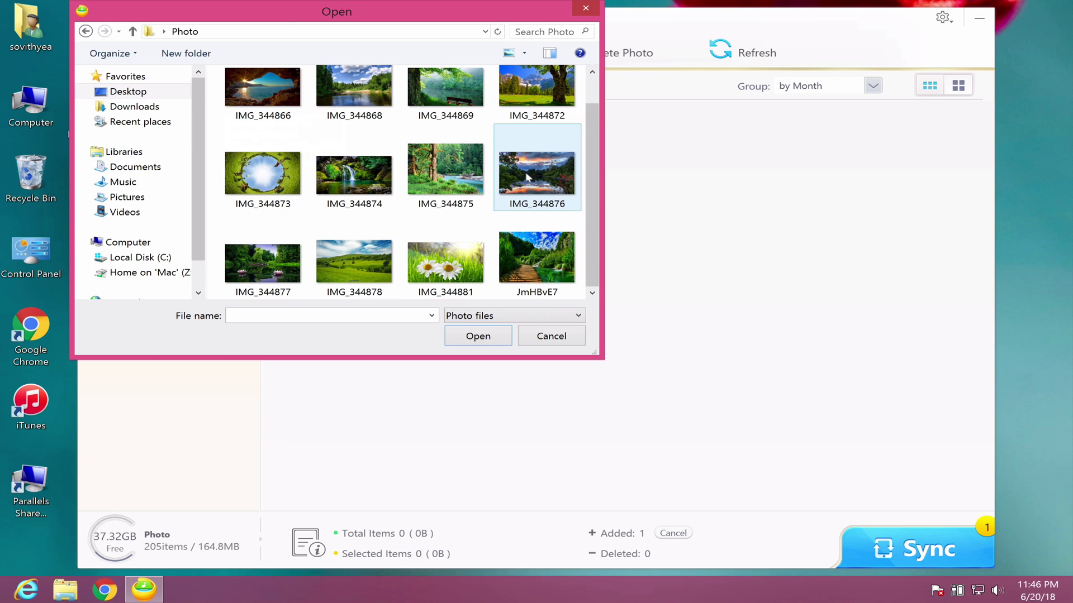
left_click(486, 184)
key("ctrl+a")
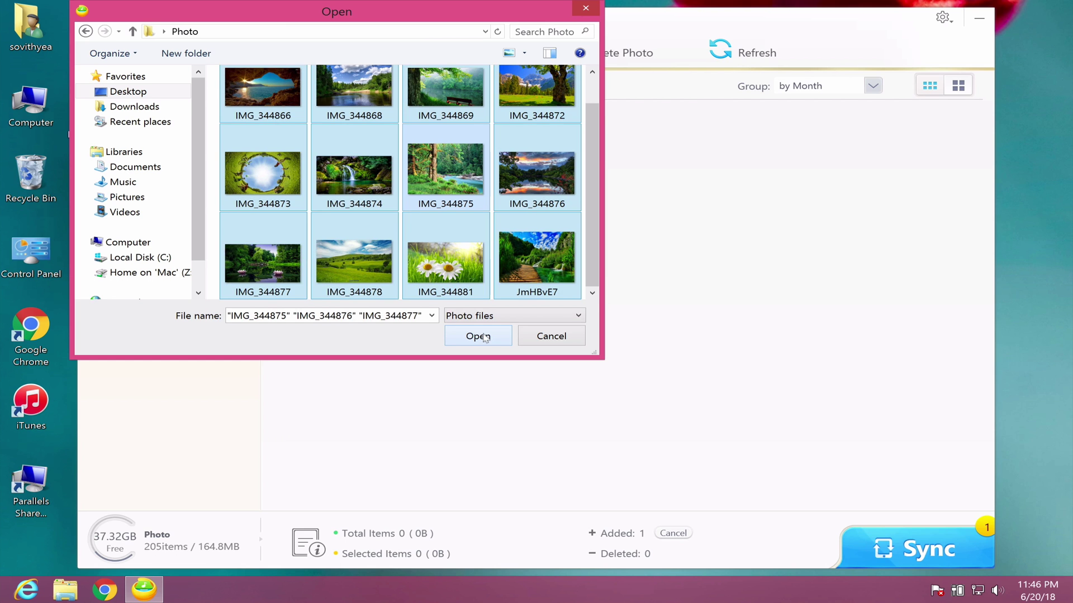
left_click(480, 336)
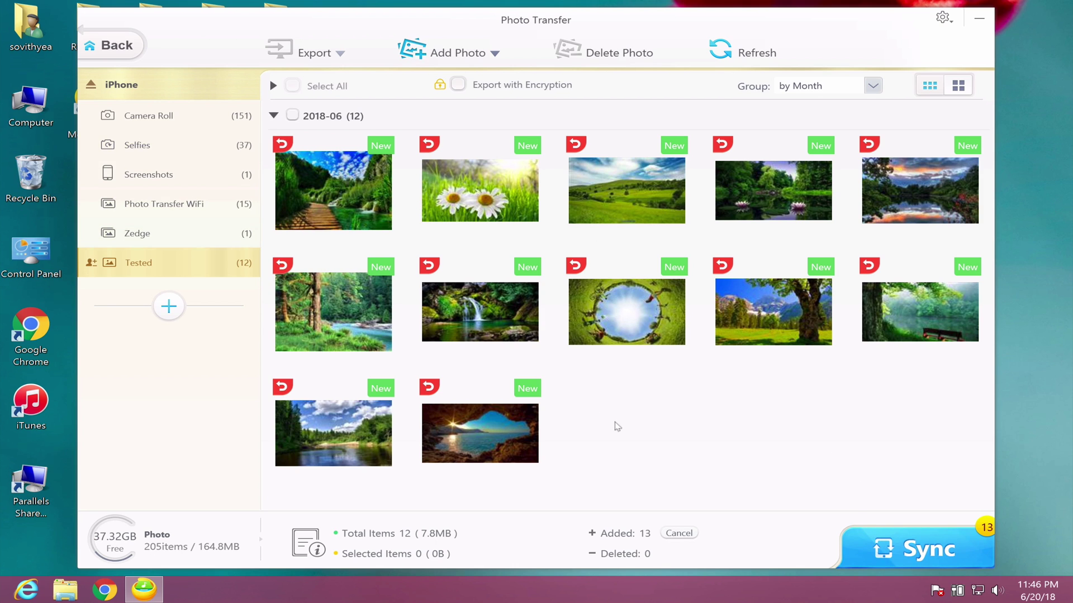
Sync the Tested album's 12 photos to the iPhone.
left_click(900, 550)
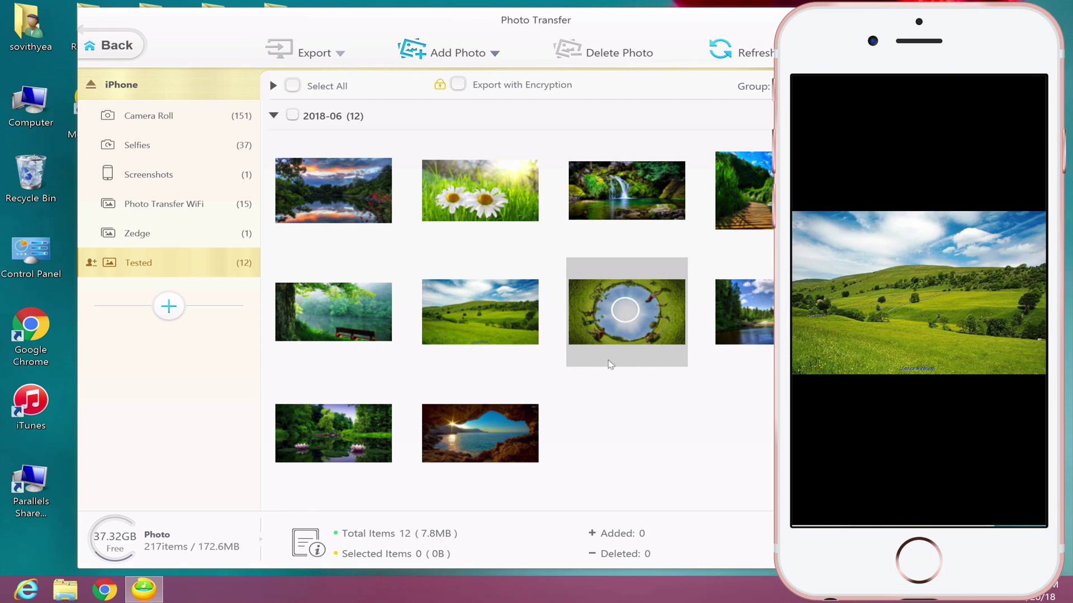
Mark the twelve 2018-06 photos and the Tested album for deletion.
left_click(502, 320)
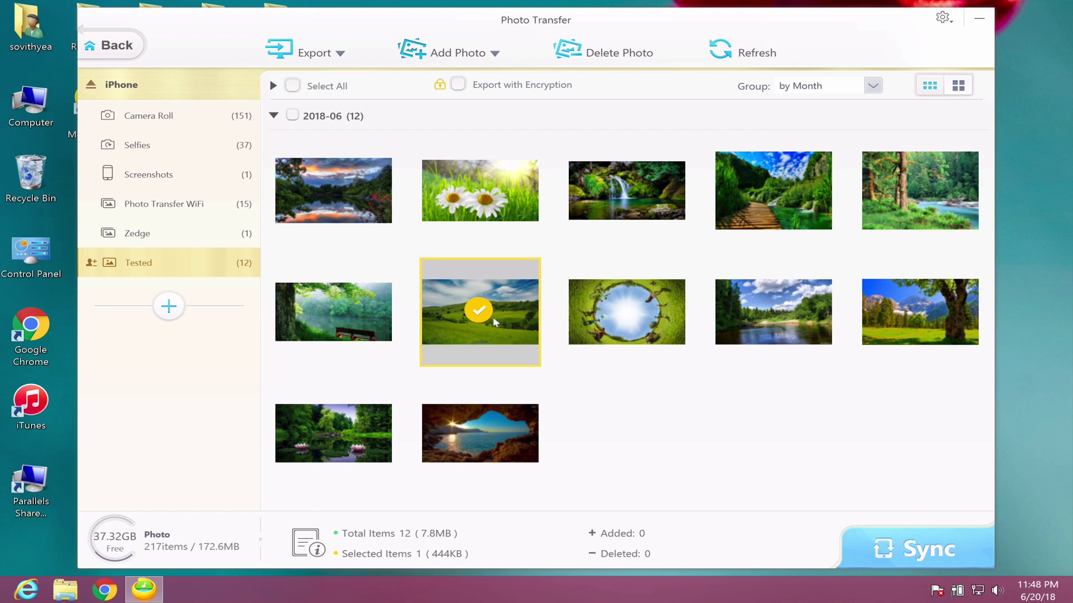
left_click(382, 300)
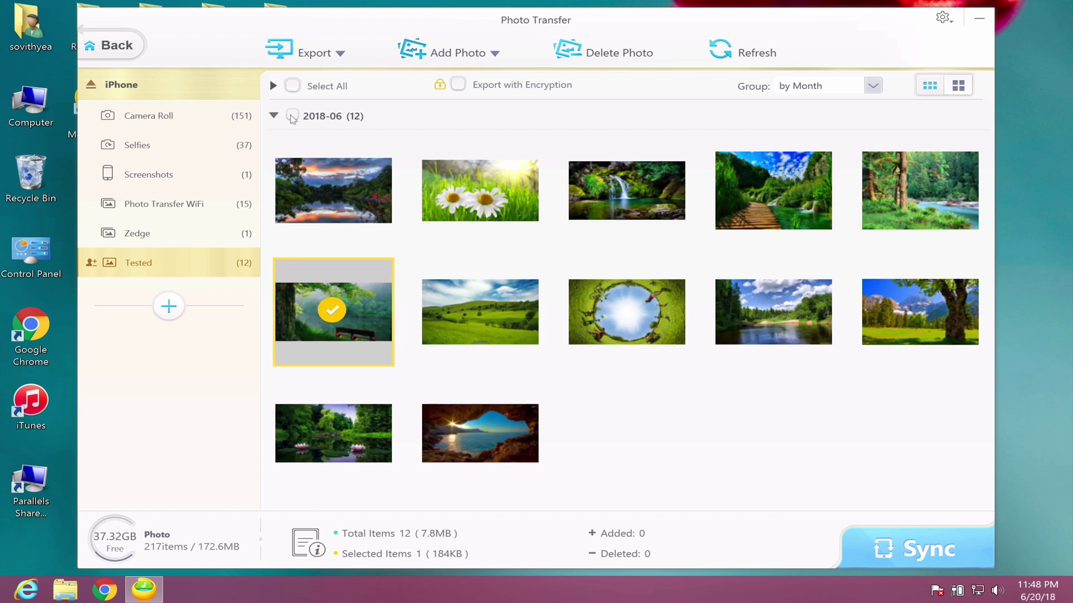
left_click(291, 116)
left_click(617, 56)
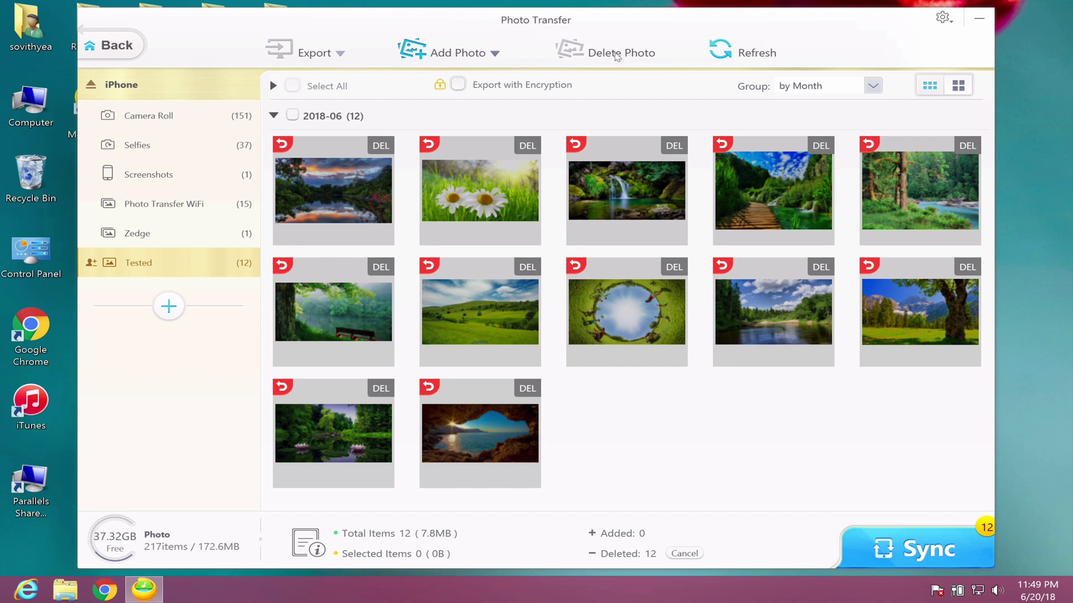
mouse_move(246, 269)
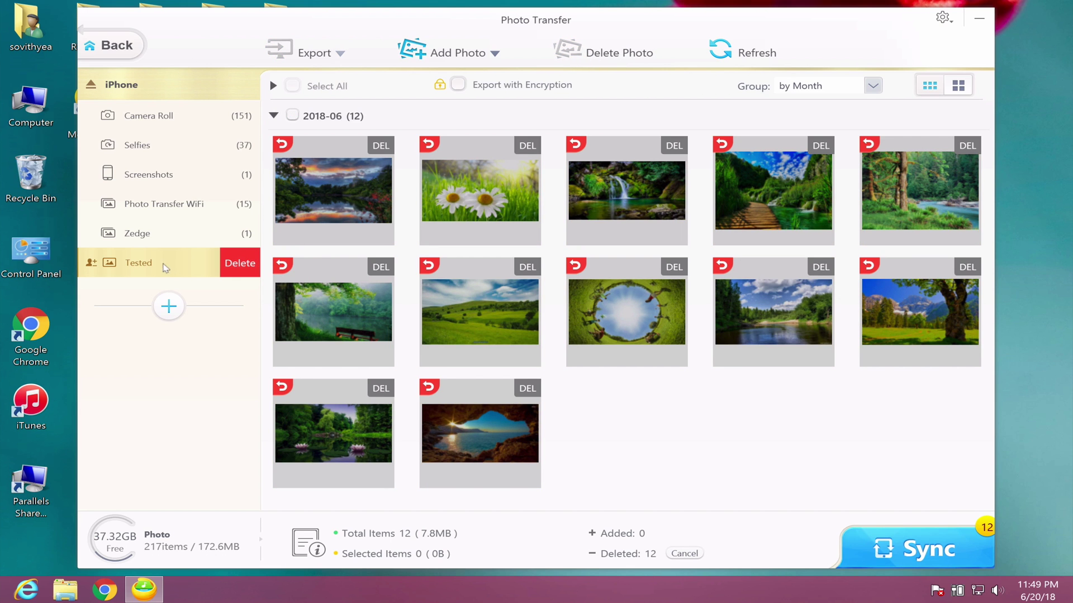
left_click(240, 263)
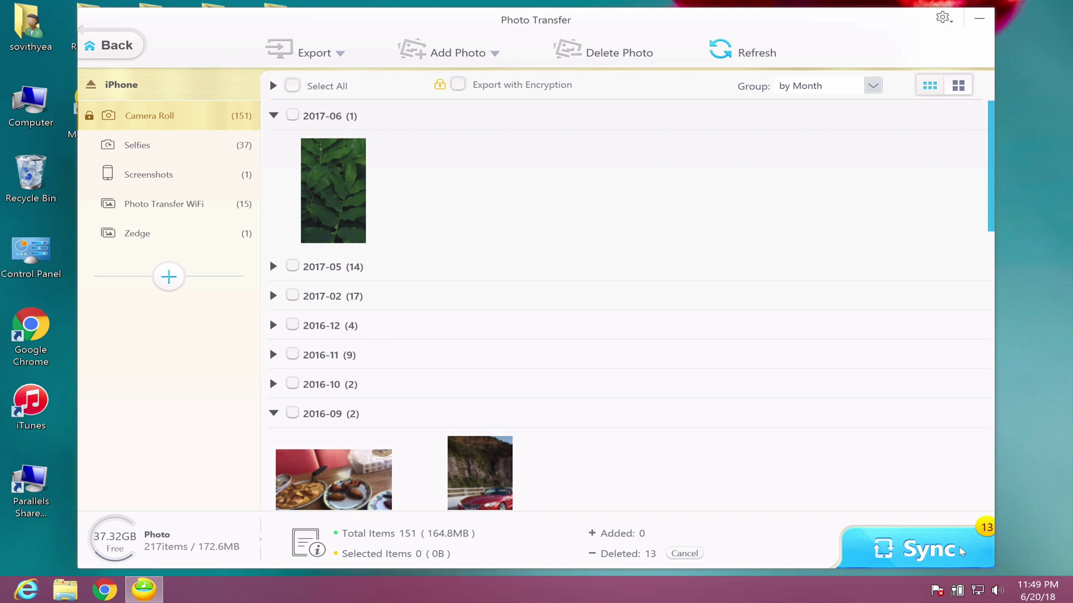
Sync the deletions to the iPhone and return to the main menu.
left_click(961, 552)
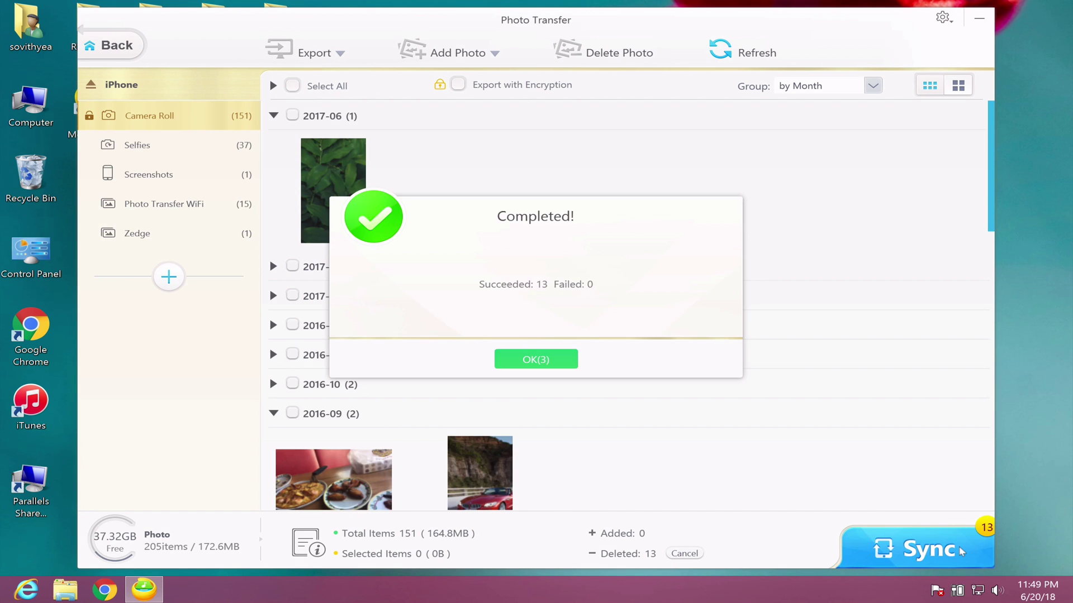
left_click(537, 360)
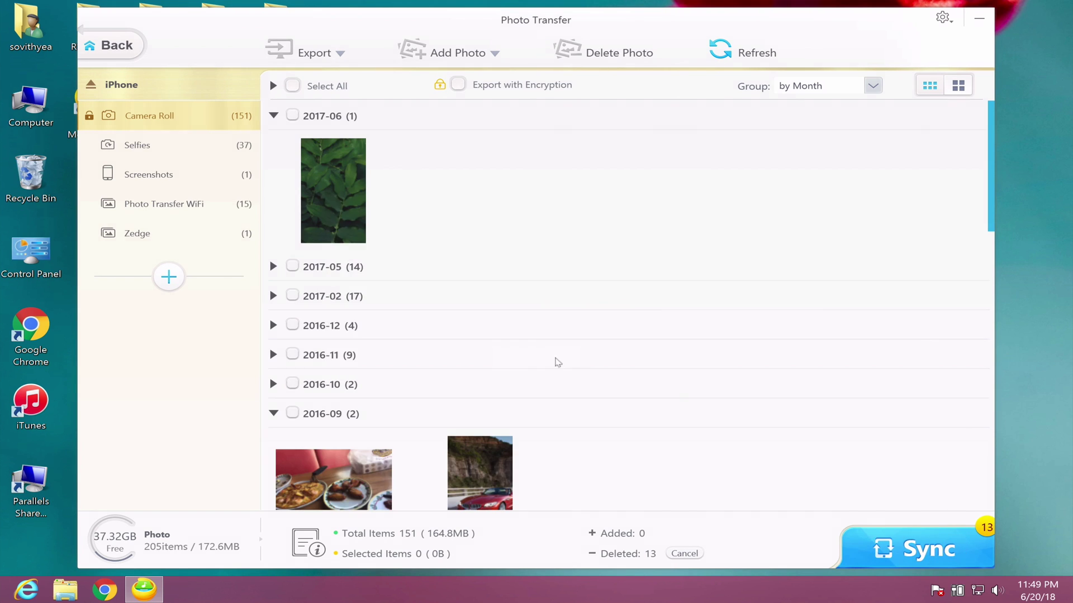
left_click(115, 46)
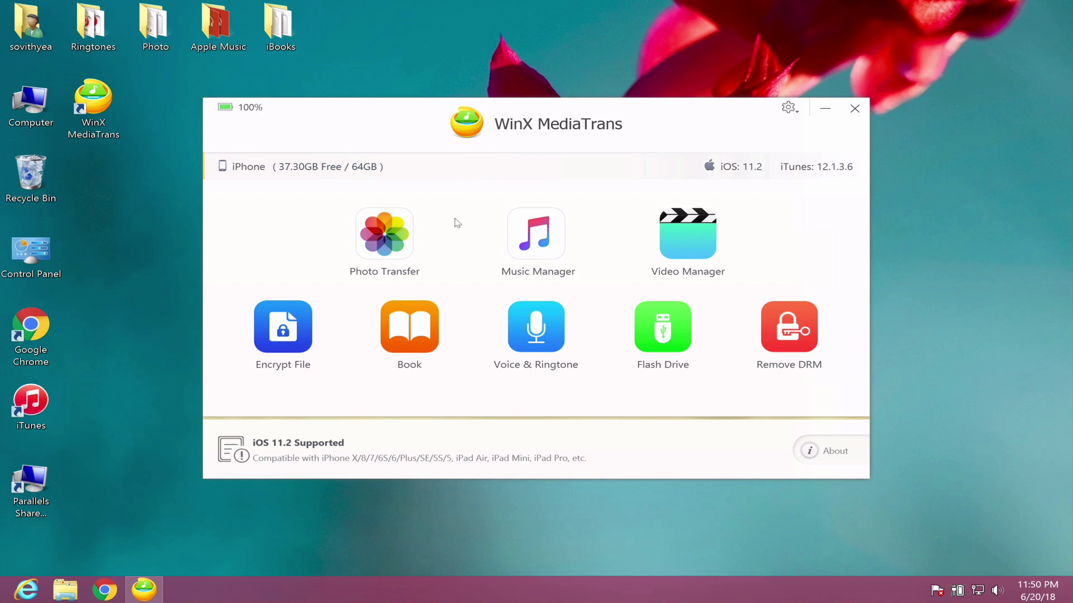
Export the song (DJ Prex Remix) from Music Manager to My Music\MediaTrans.
left_click(541, 240)
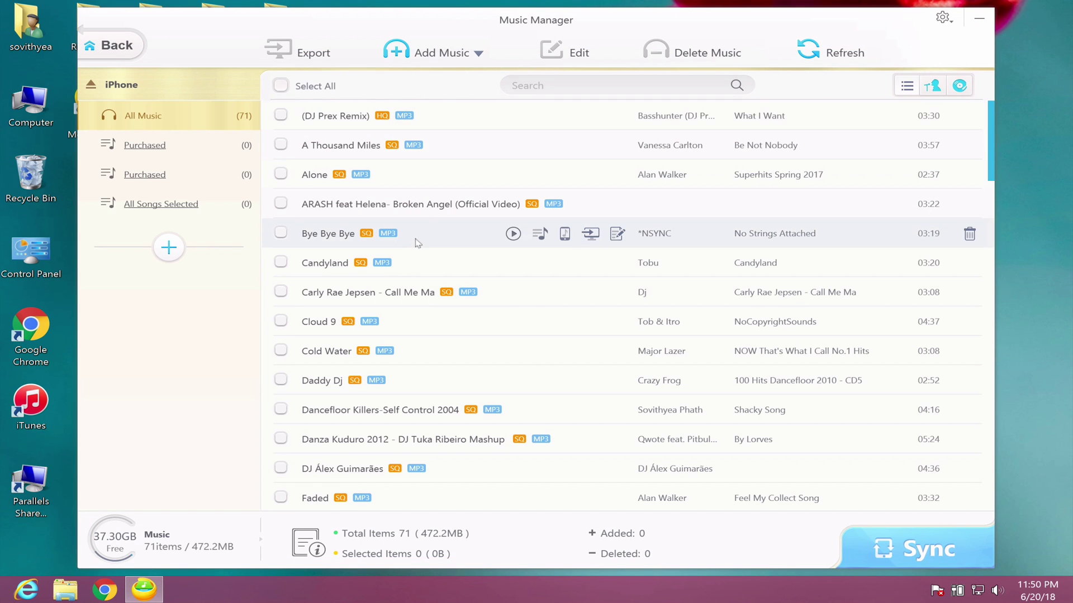
left_click(281, 116)
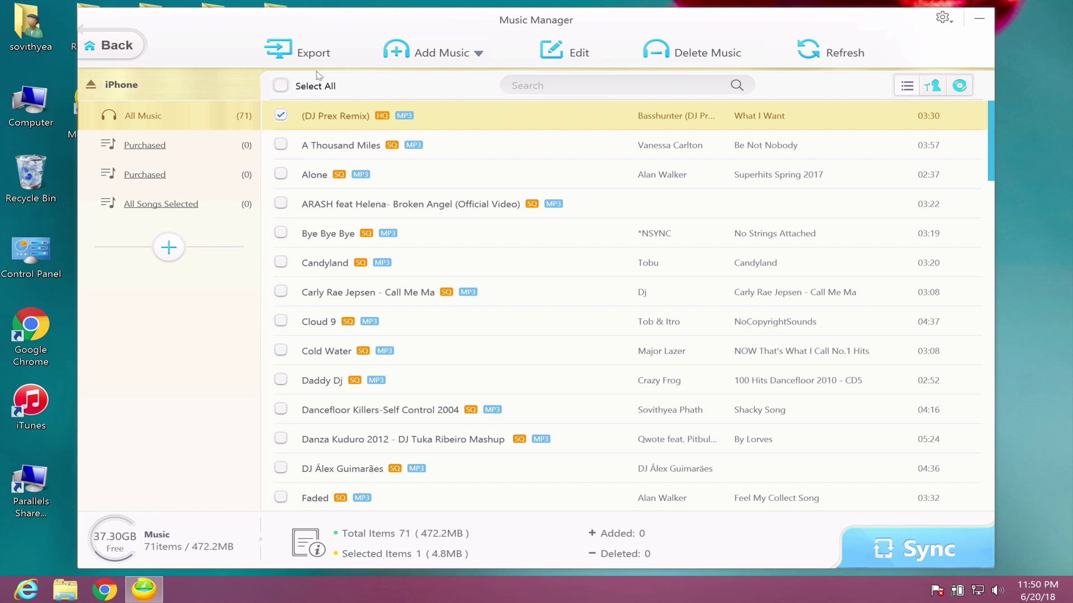
left_click(327, 56)
left_click(536, 359)
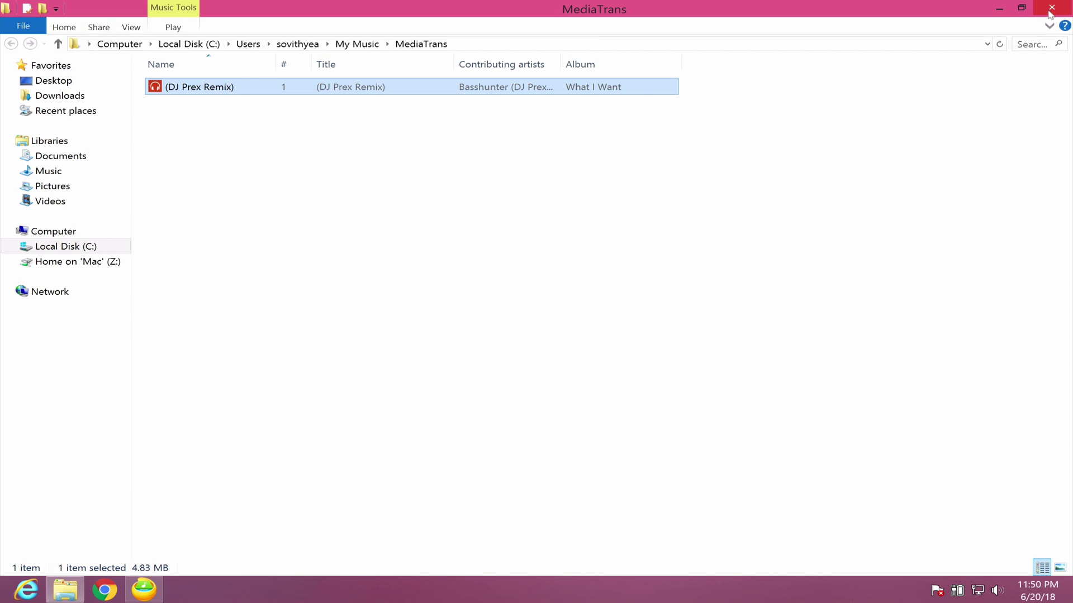
left_click(1049, 11)
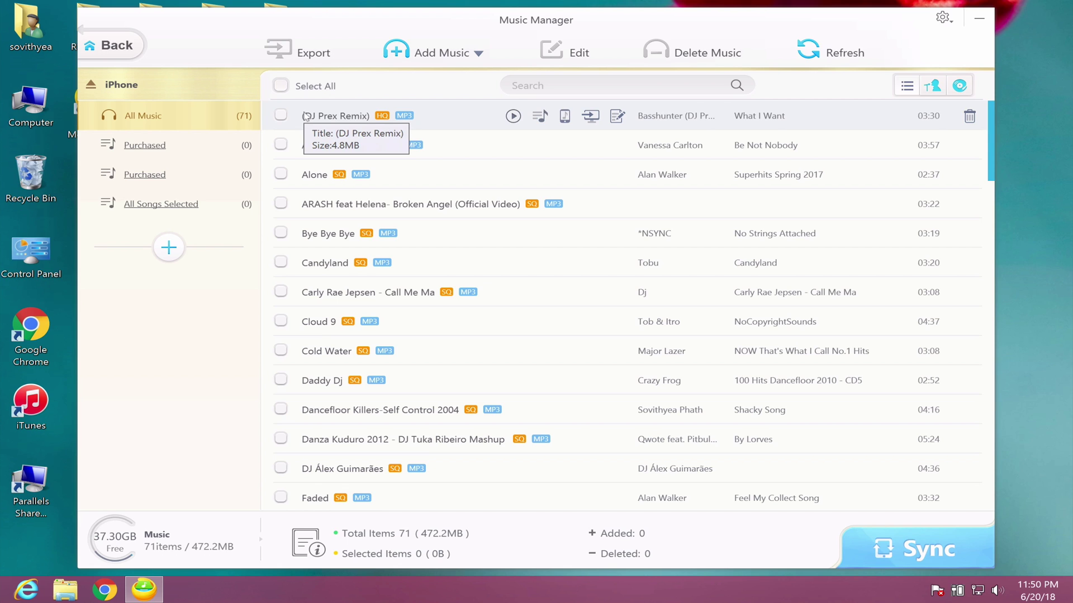
Add six acoustic songs from Desktop\Apple Music and sync them to the iPhone.
left_click(469, 56)
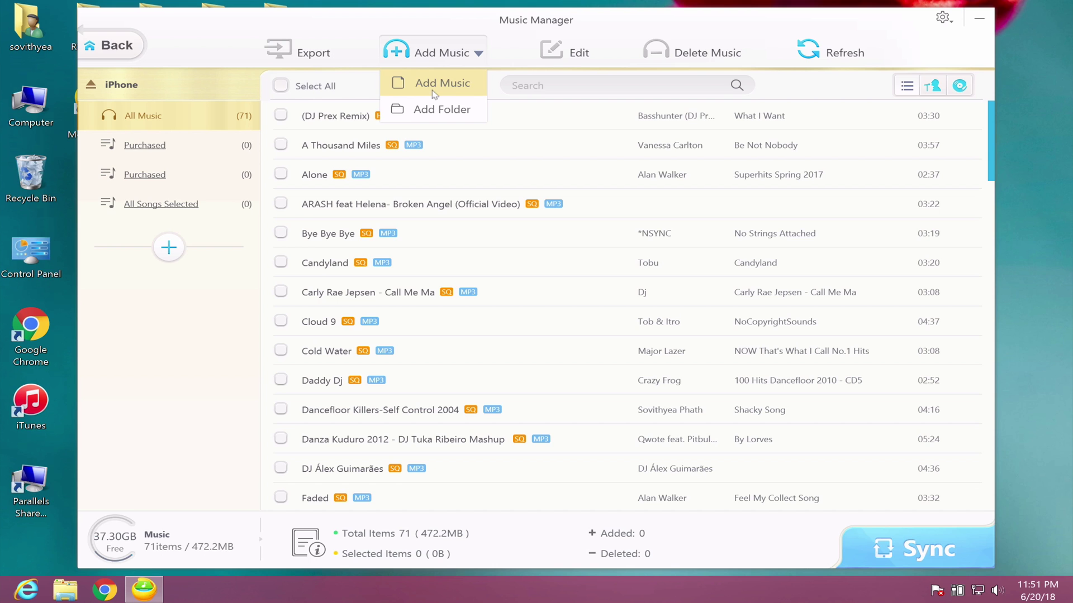
left_click(434, 95)
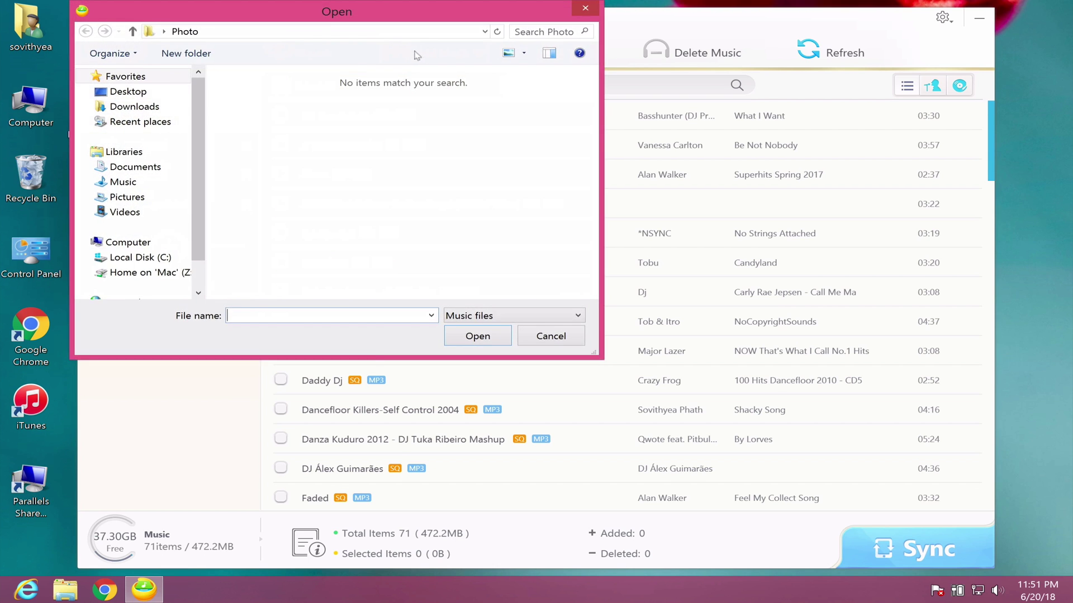
left_click(313, 132)
scroll(721, 278, "down", 1)
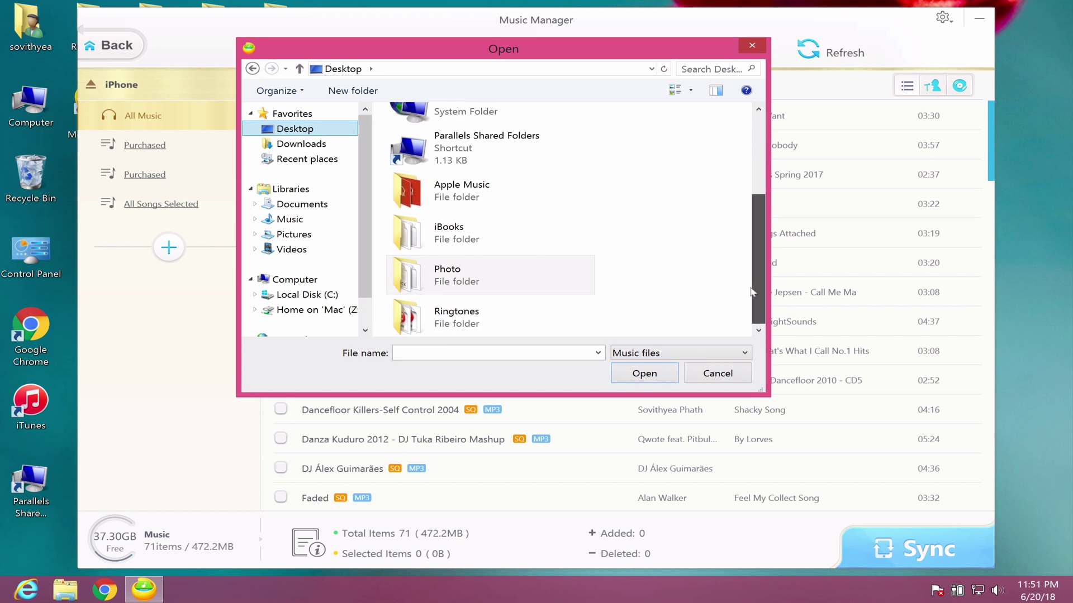
double_click(391, 181)
left_click_drag(381, 133, 442, 218)
left_click(644, 373)
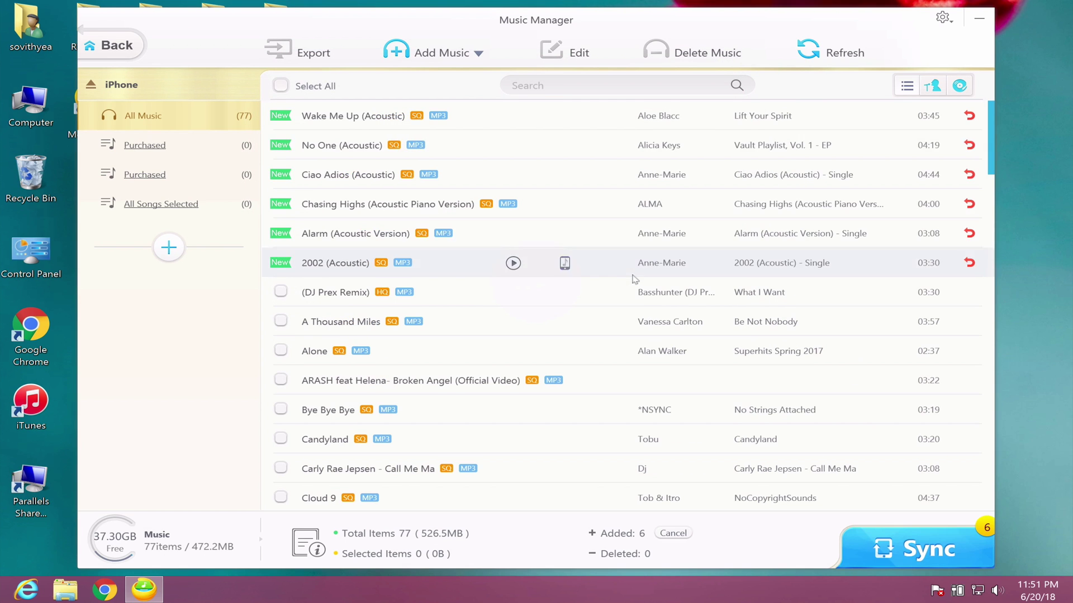
left_click(907, 550)
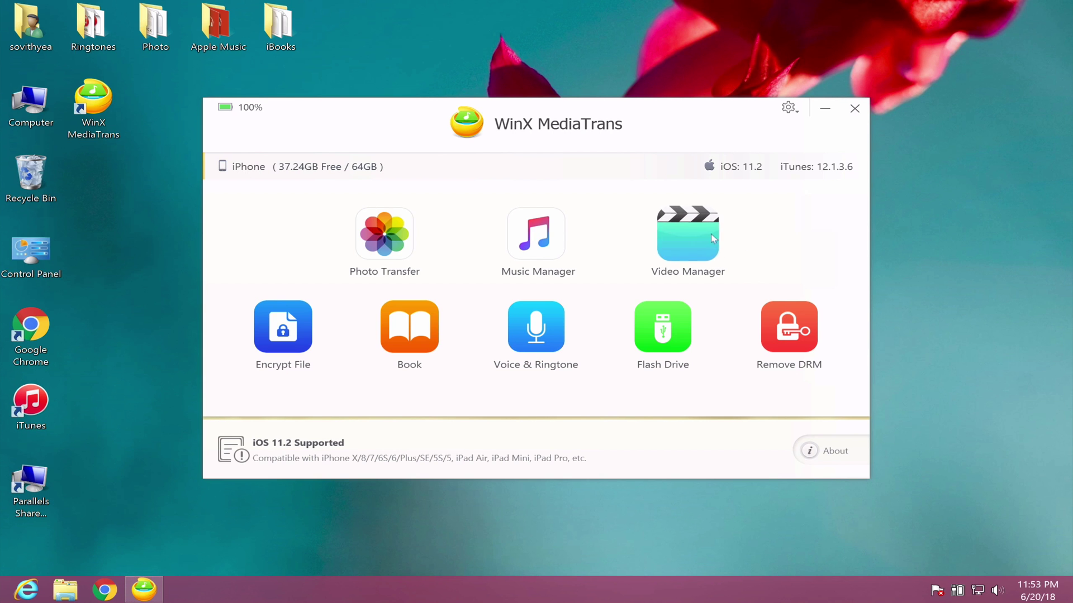
In Video Manager's Home Video, start adding a video from the Desktop\Photo folder.
left_click(709, 238)
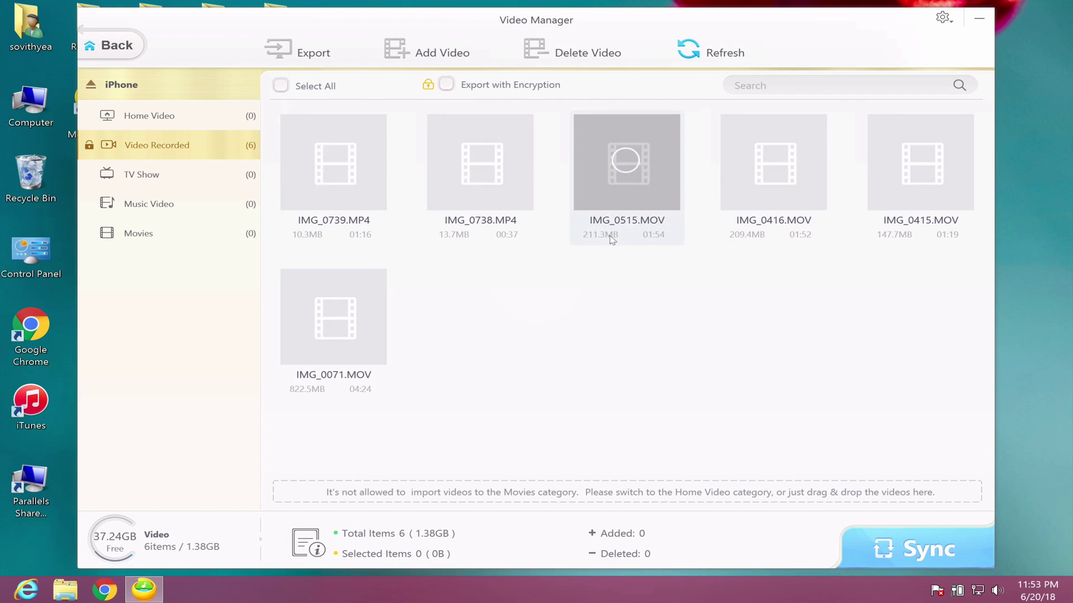
left_click(183, 118)
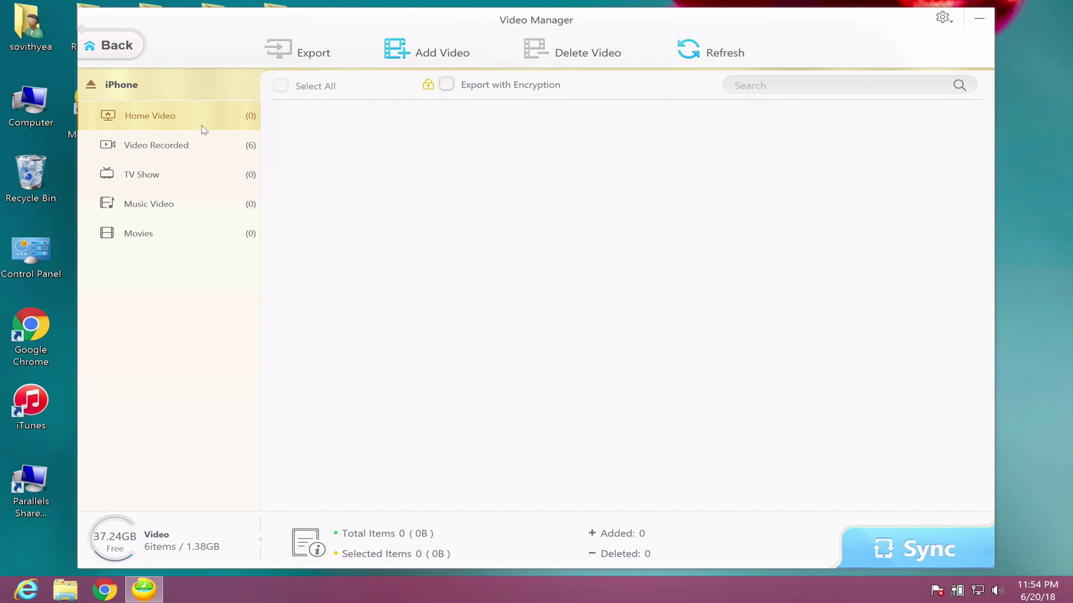
left_click(441, 52)
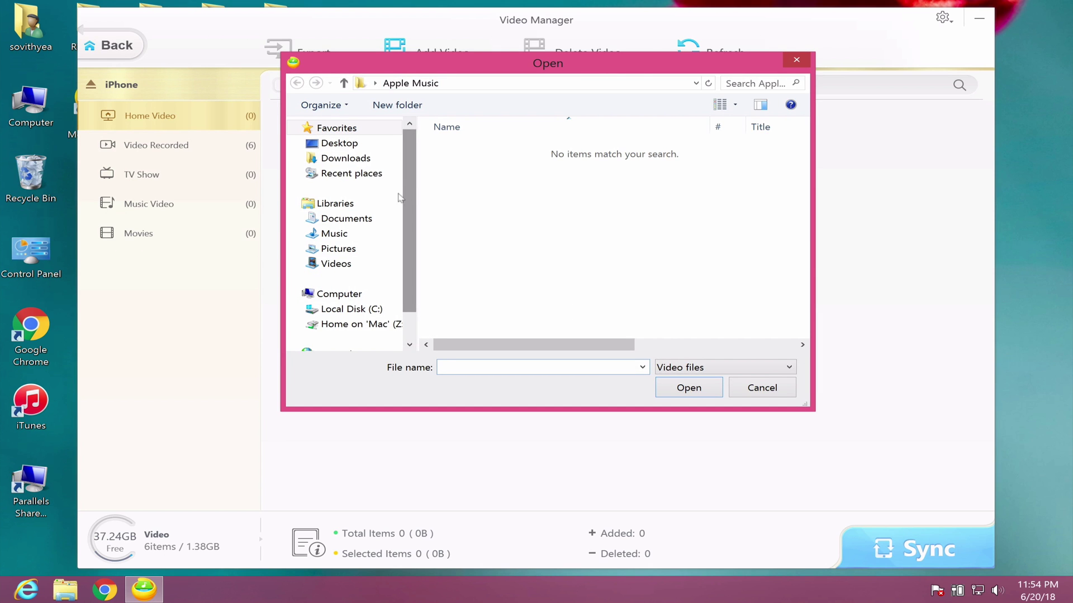
scroll(405, 199, "down", 1)
scroll(339, 143, "up", 1)
left_click(339, 143)
scroll(558, 279, "down", 1)
double_click(506, 327)
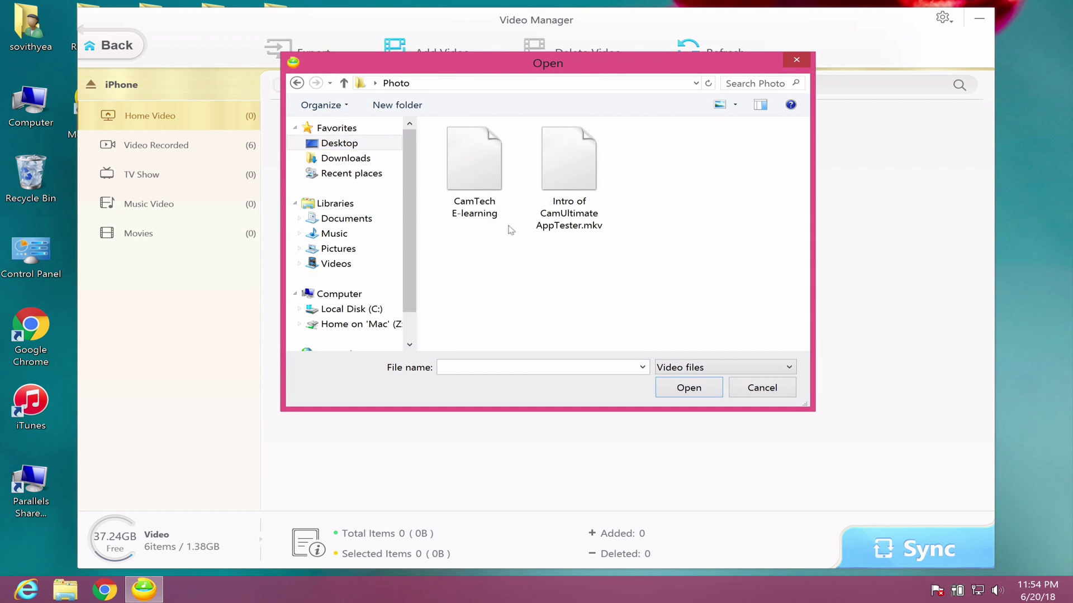
Check the CamTech E-learning file's properties to confirm it is an .mp4.
left_click(458, 180)
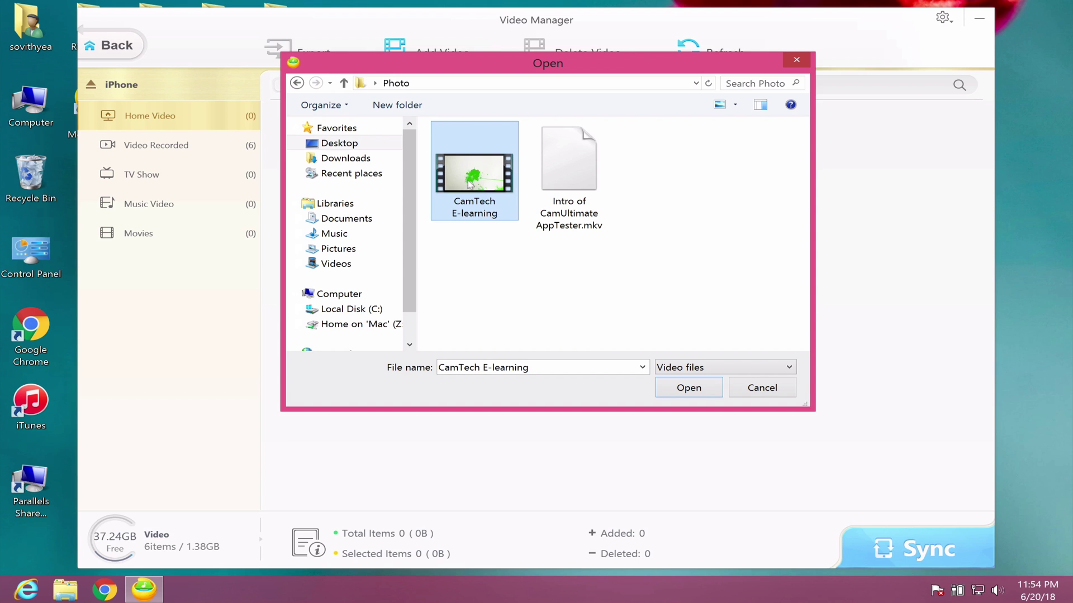
right_click(474, 185)
left_click(503, 334)
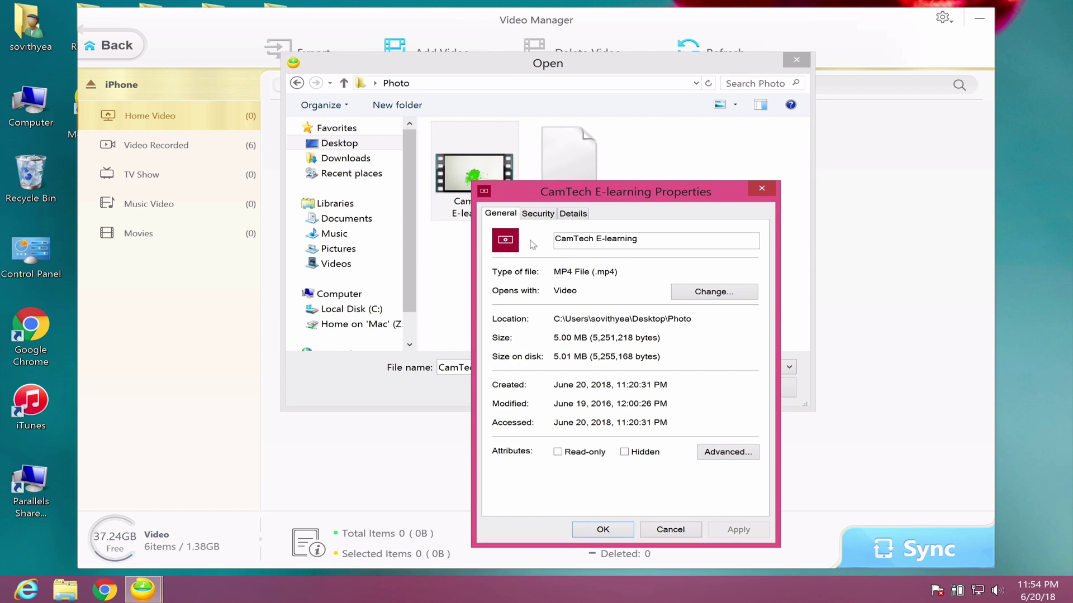
left_click_drag(617, 273, 588, 272)
key("Escape")
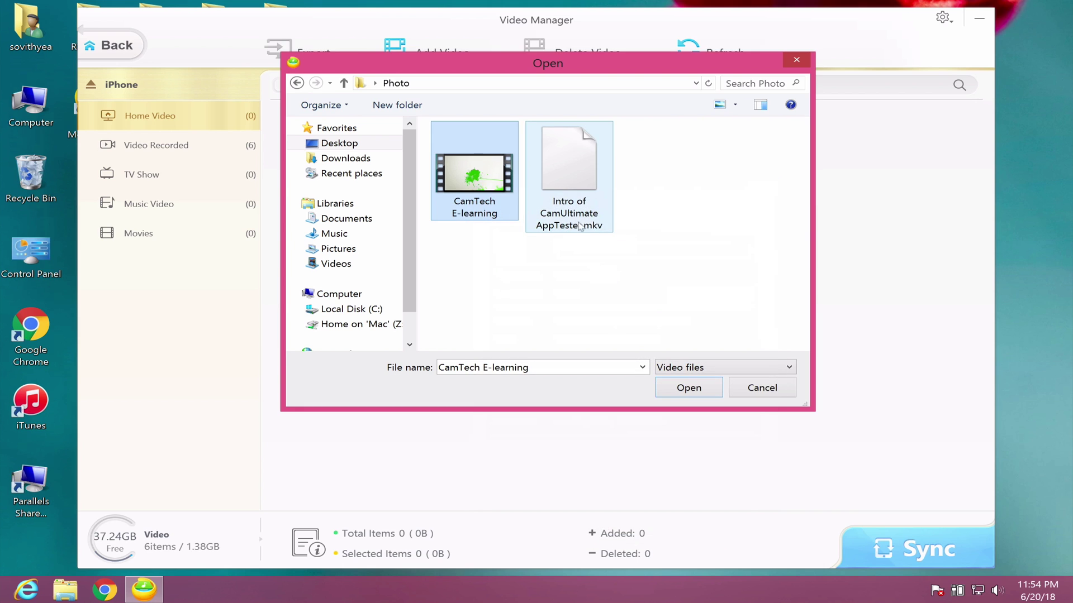
mouse_move(592, 231)
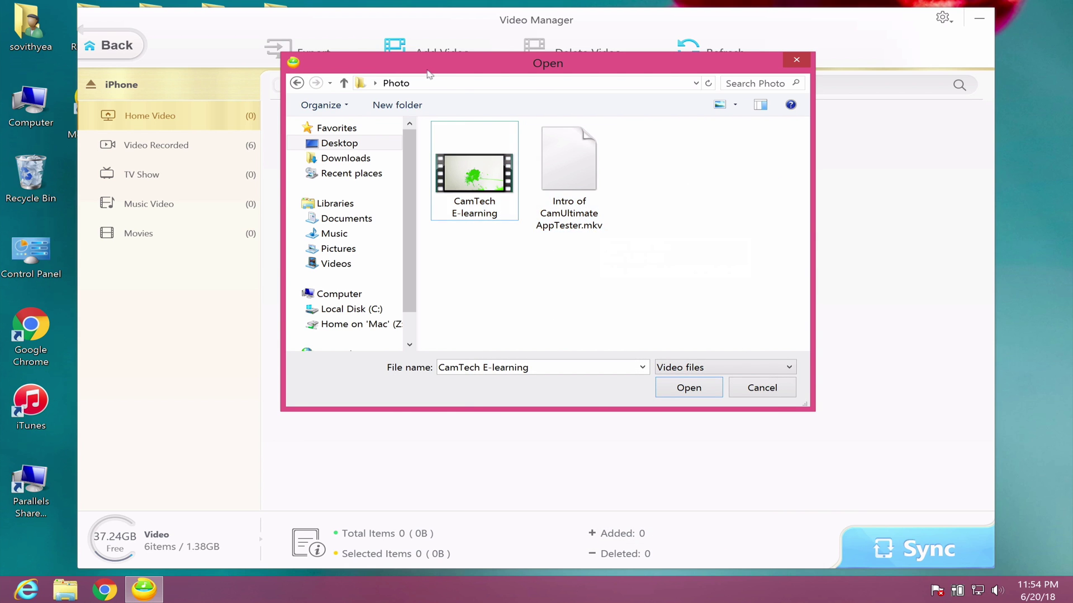
left_click_drag(430, 74, 395, 82)
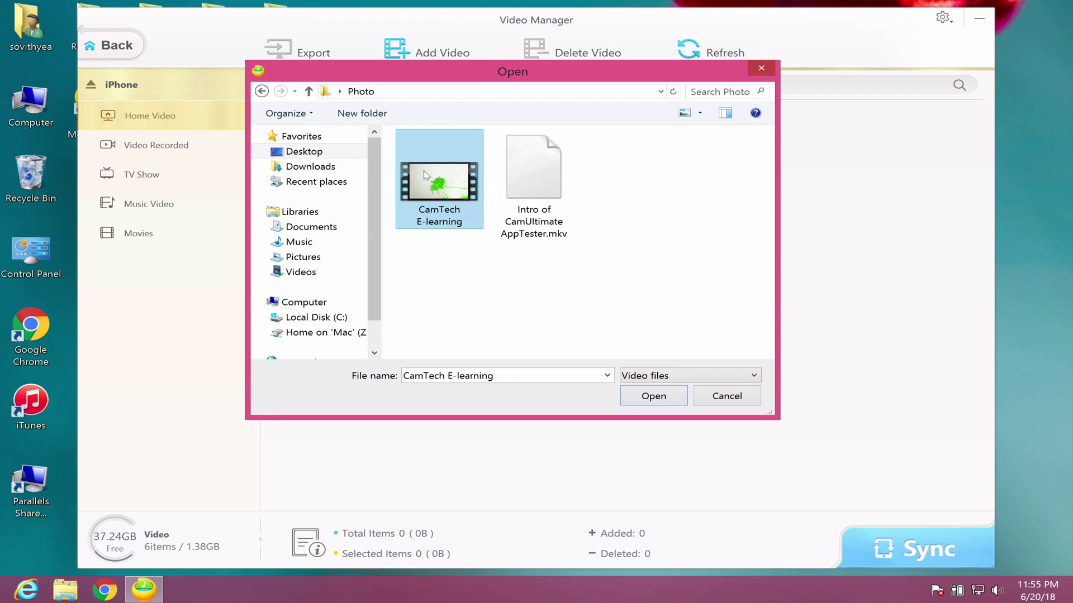
mouse_move(425, 175)
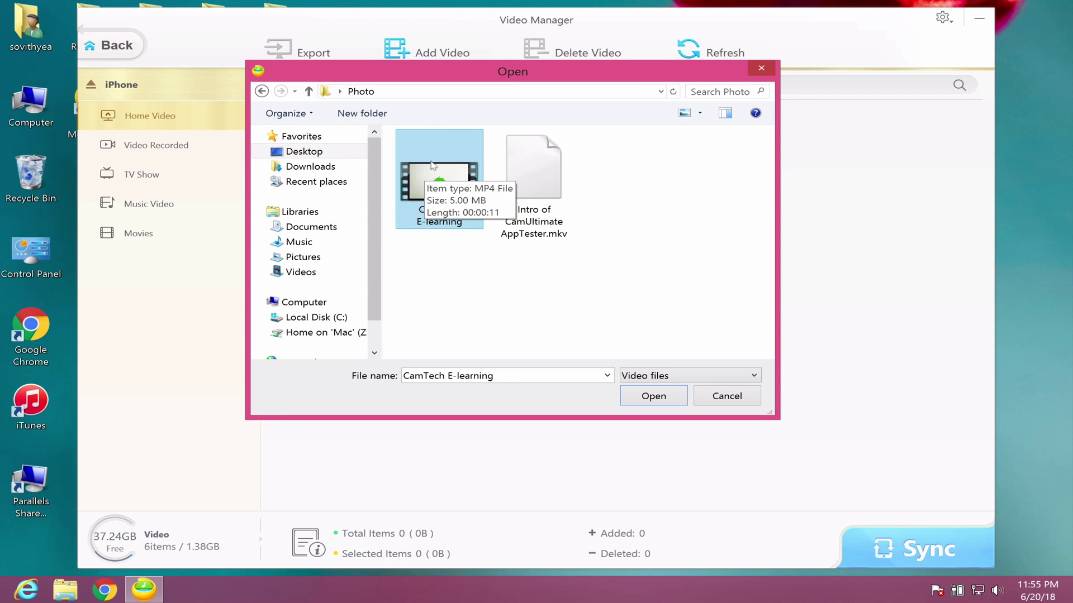
left_click_drag(410, 80, 442, 137)
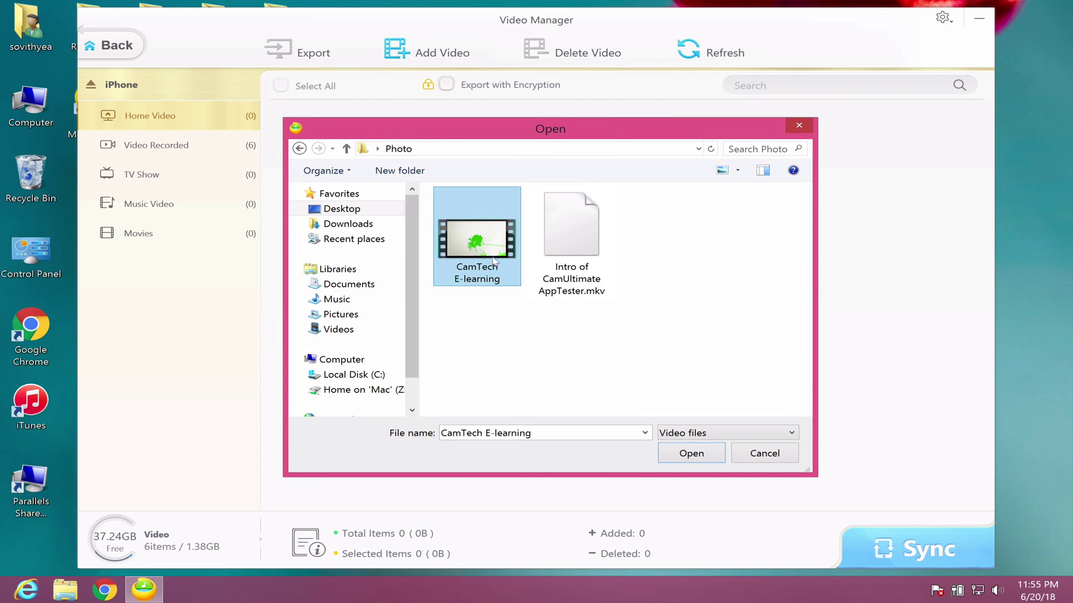
Import the CamTech E-learning video into Home Video and sync it to the iPhone.
left_click(588, 236)
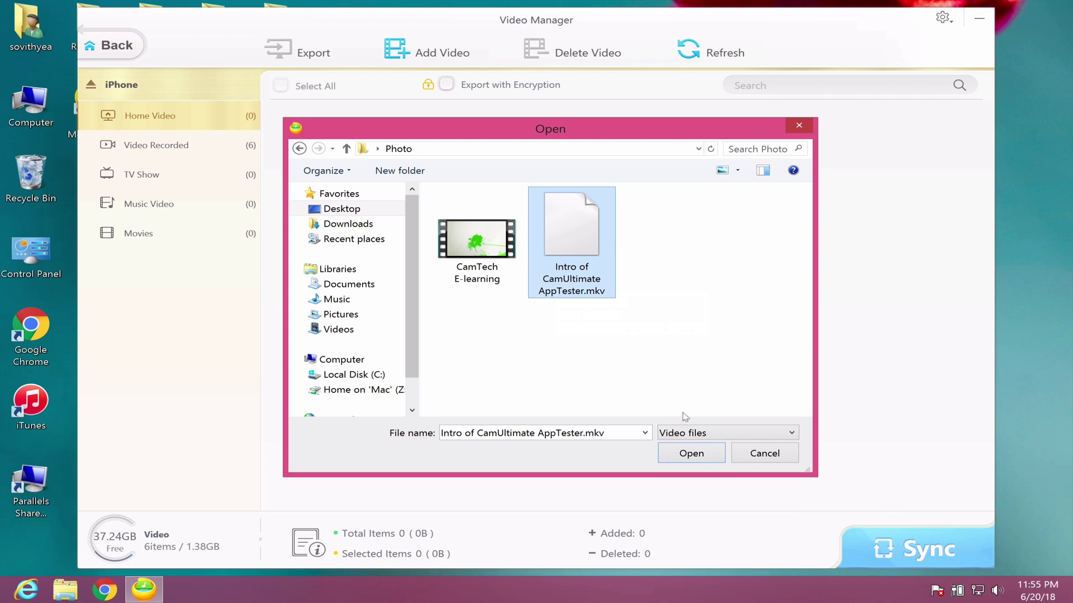
left_click(448, 233)
left_click(664, 451)
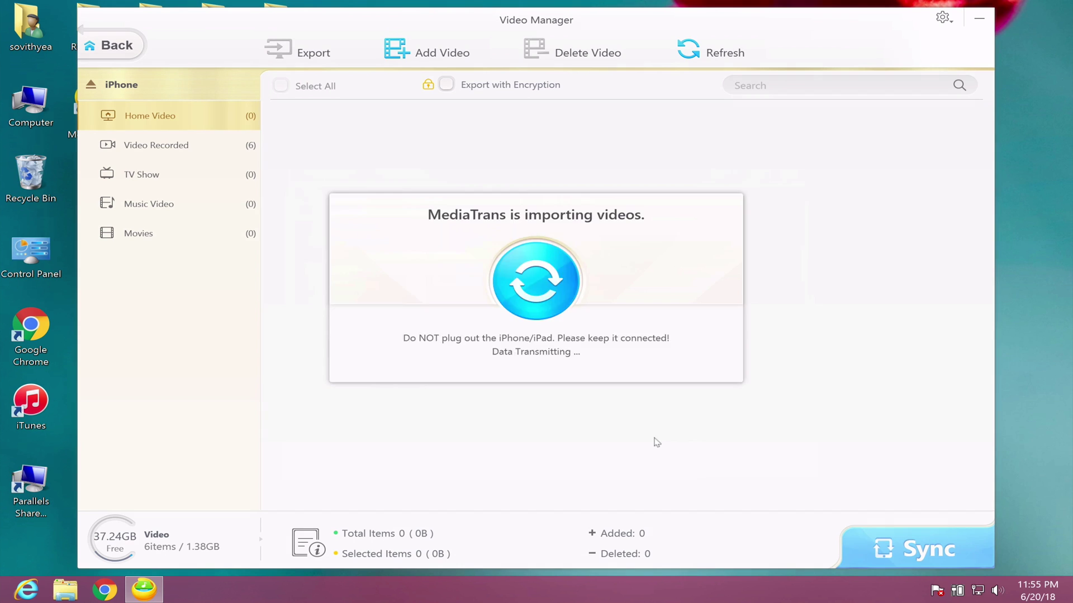
left_click(909, 548)
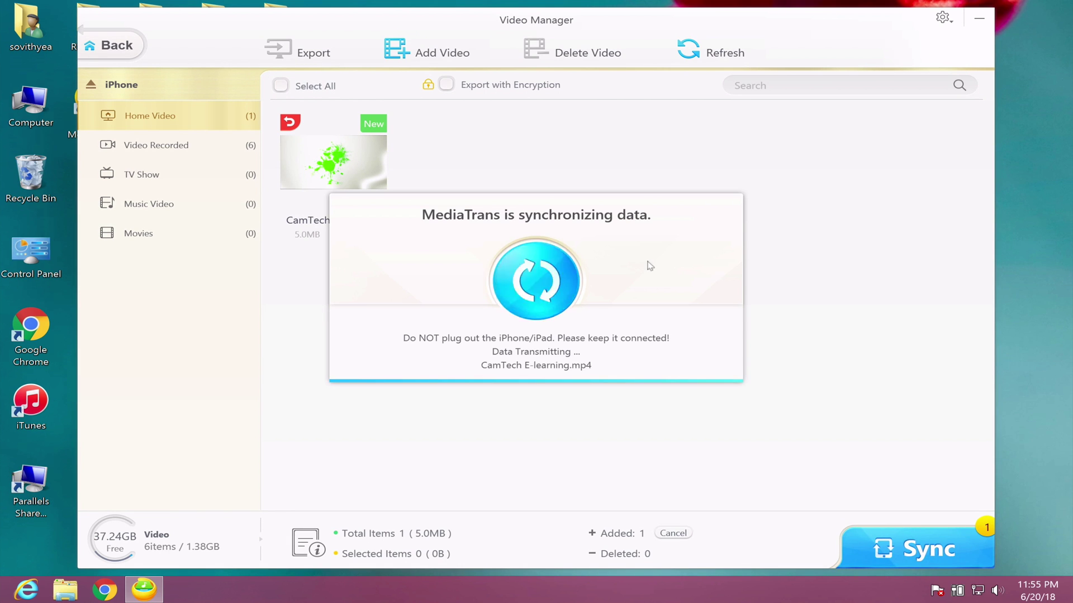
Add Intro of CamUltimate AppTester.mkv to Home Video, convert it, and sync it.
left_click(521, 360)
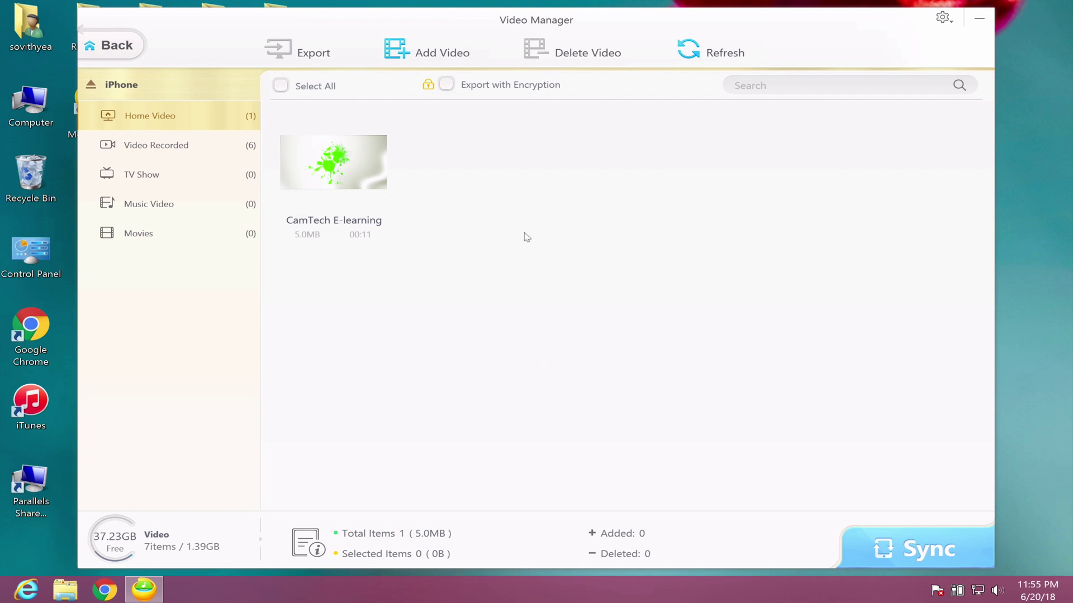
left_click(591, 221)
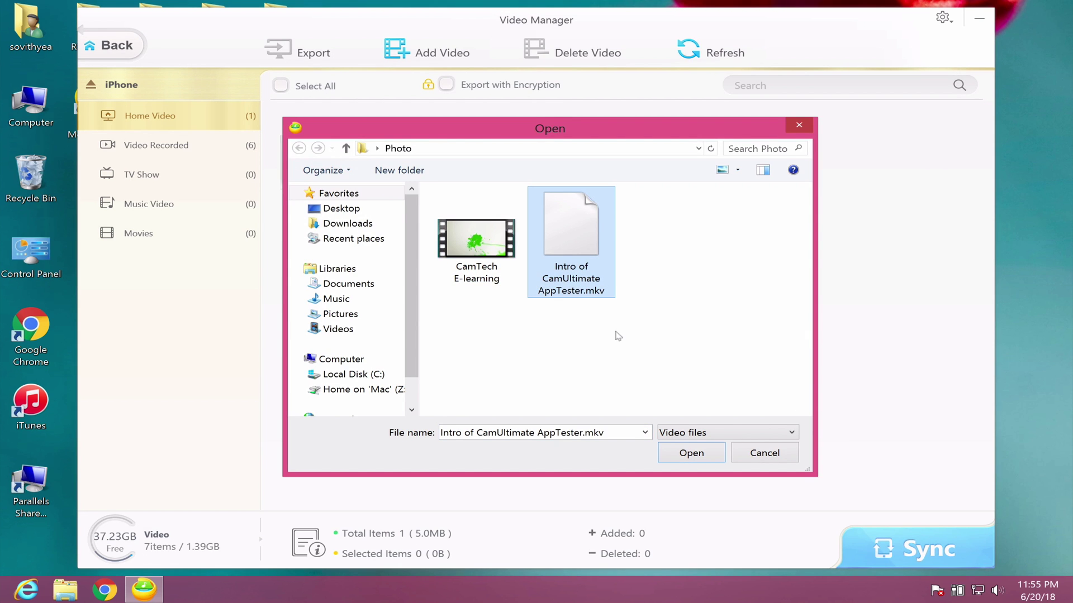
left_click(708, 456)
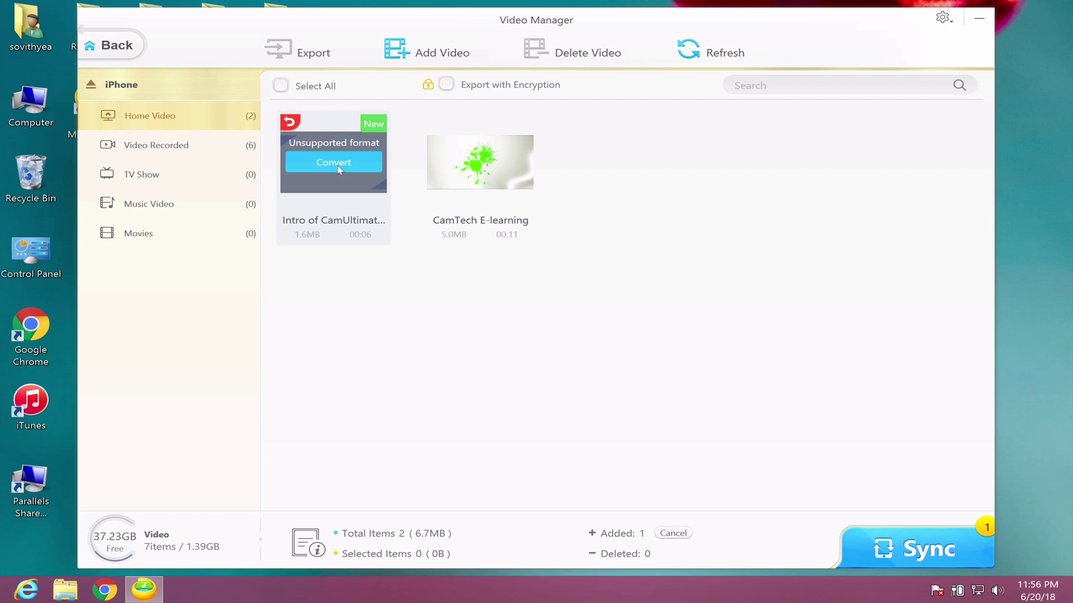
left_click(339, 166)
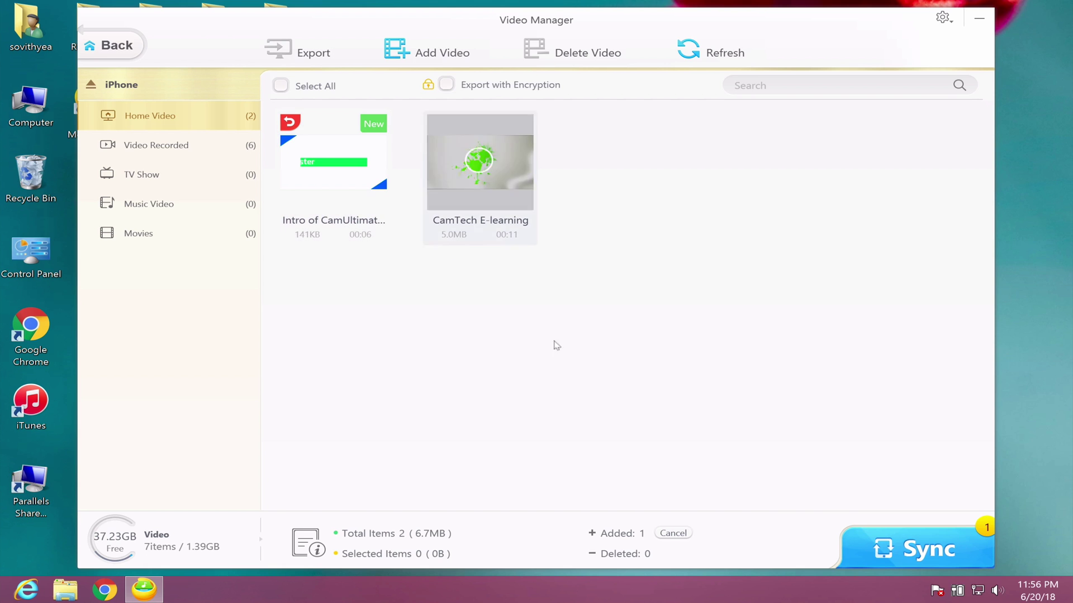
left_click(918, 538)
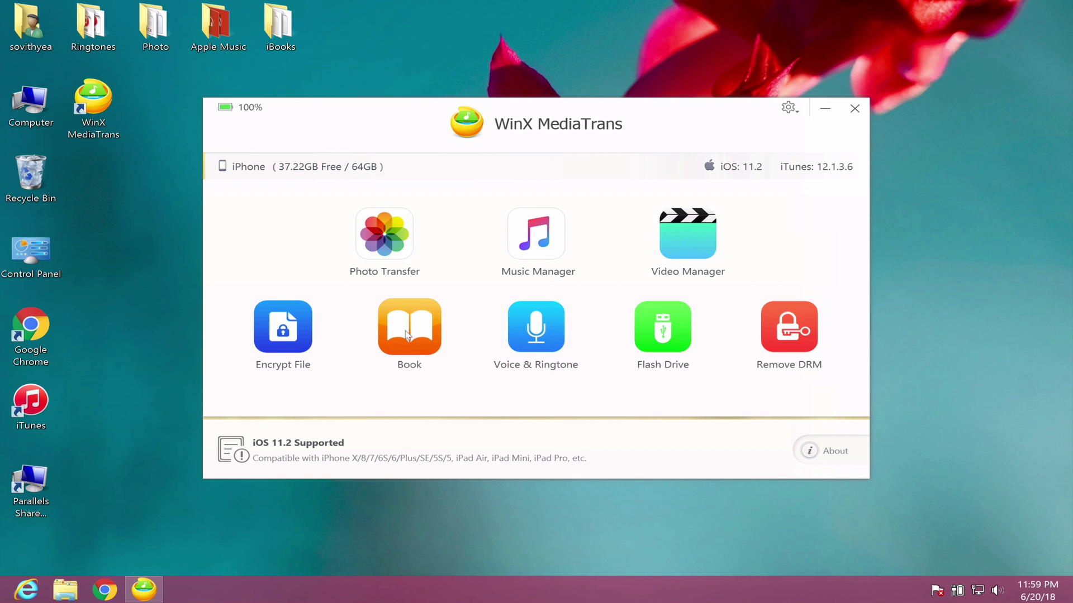
Open the Book manager and browse Books (EPUB), PDFs and Audio Books, ending on Books (EPUB).
left_click(409, 334)
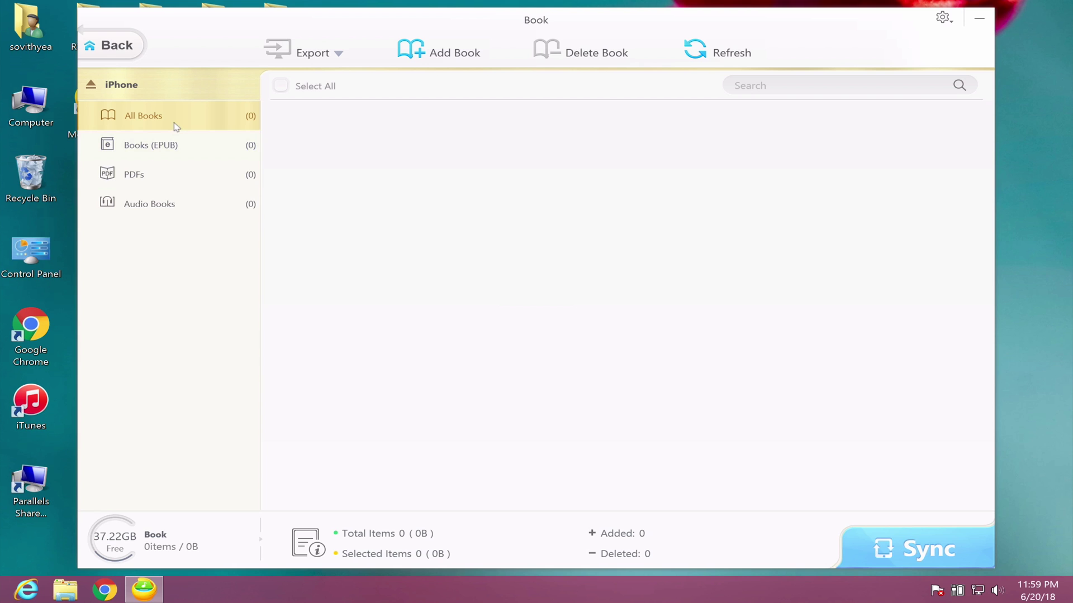
left_click(175, 150)
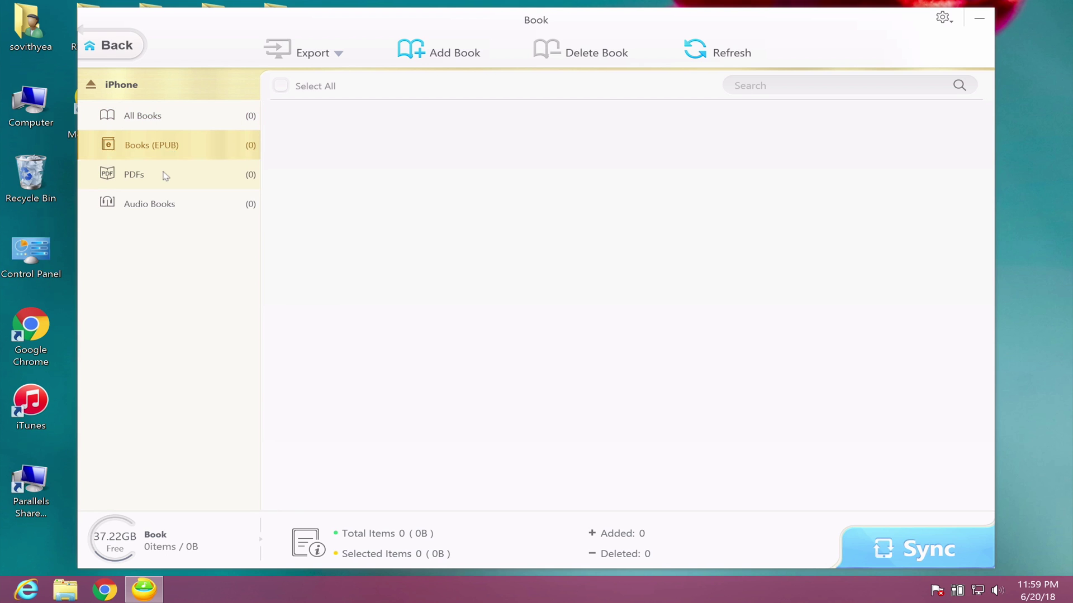
left_click(165, 176)
left_click(178, 203)
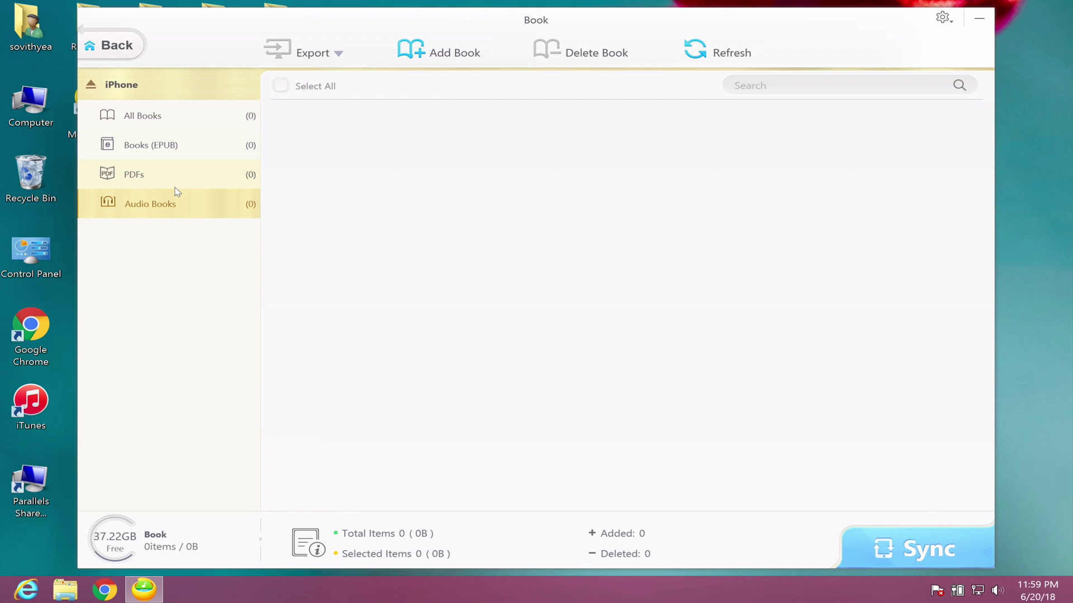
left_click(186, 148)
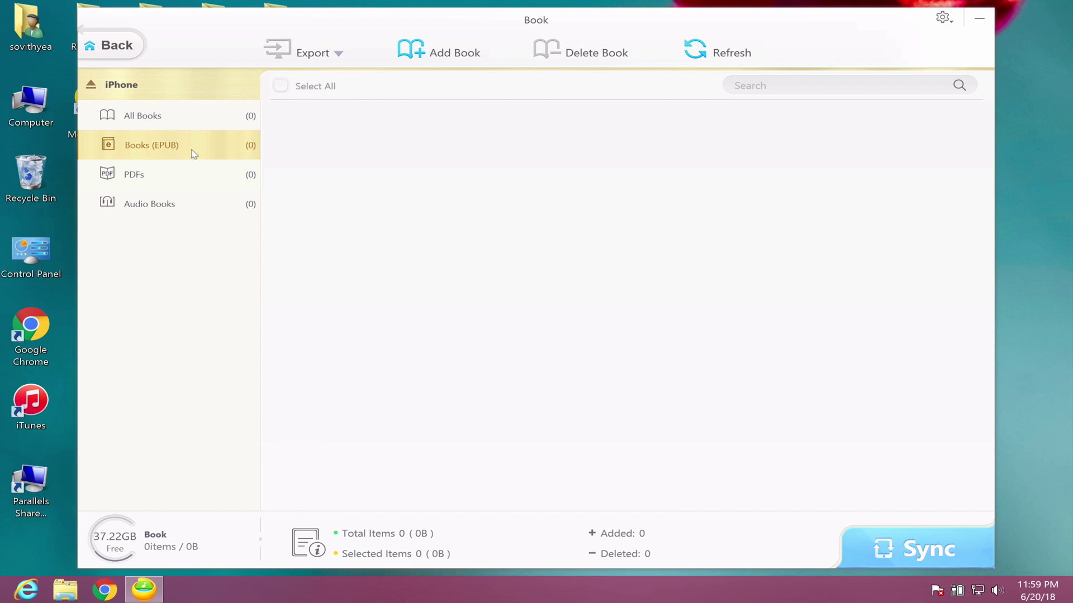
Import the four EPUB files from Desktop\iBooks and sync them to the iPhone.
left_click(438, 52)
left_click(354, 211)
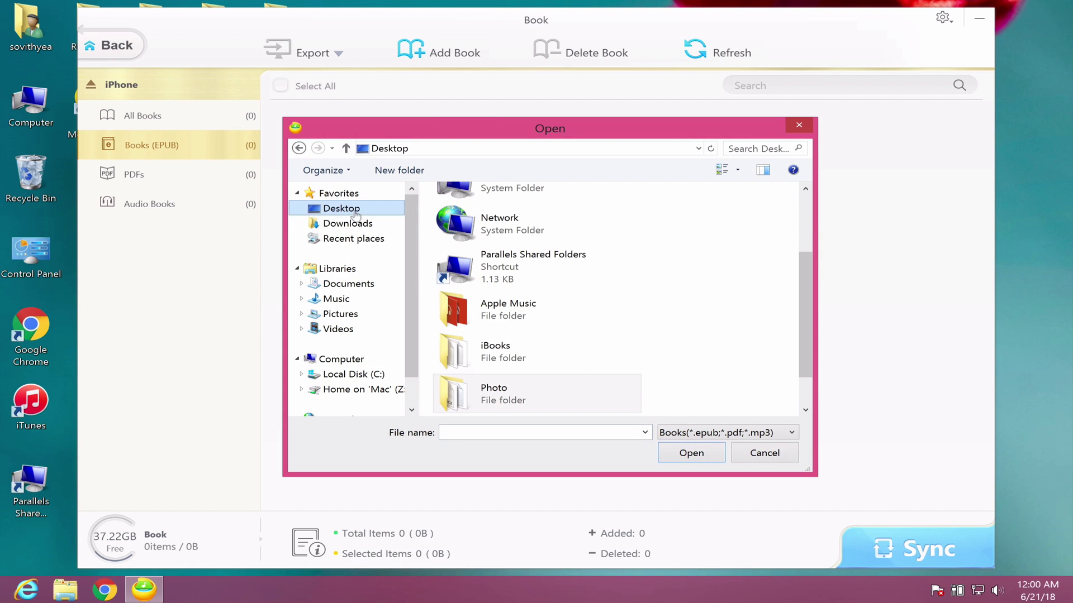
double_click(520, 352)
left_click_drag(581, 331, 435, 192)
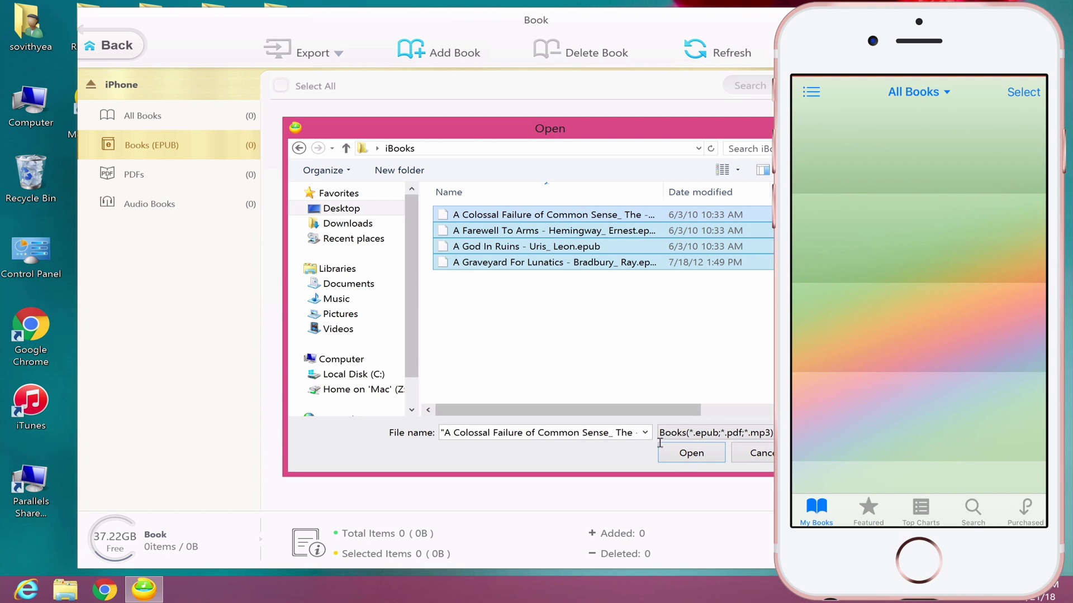
left_click(679, 460)
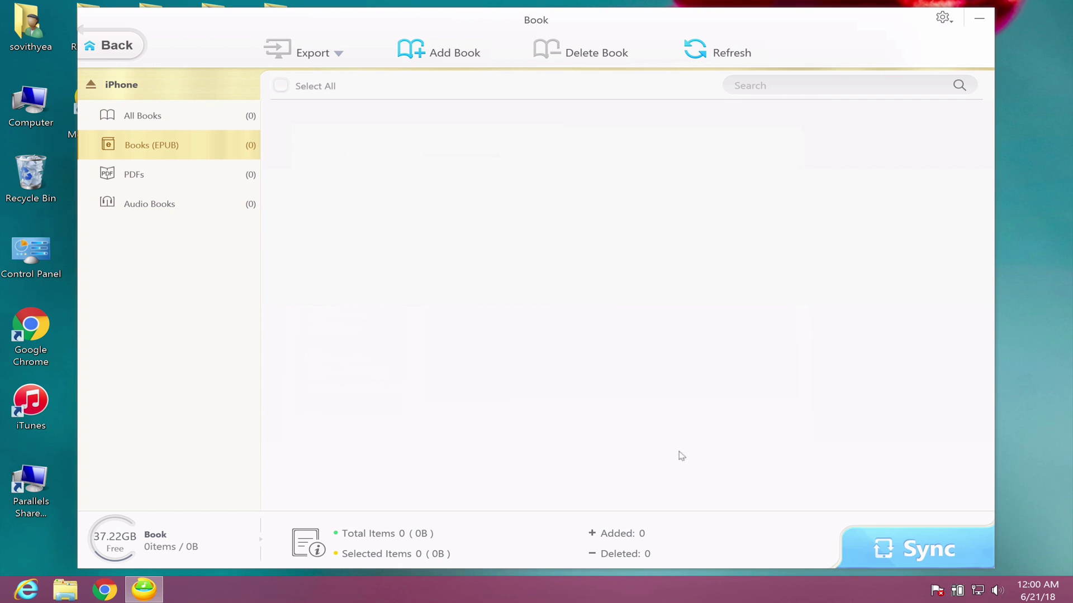
left_click(900, 551)
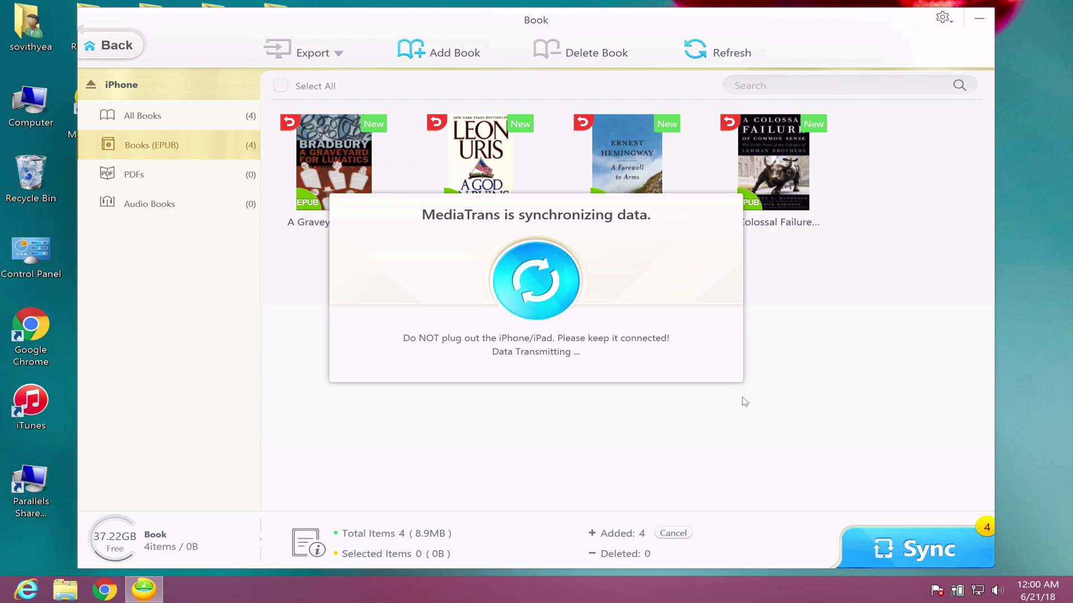
left_click(569, 363)
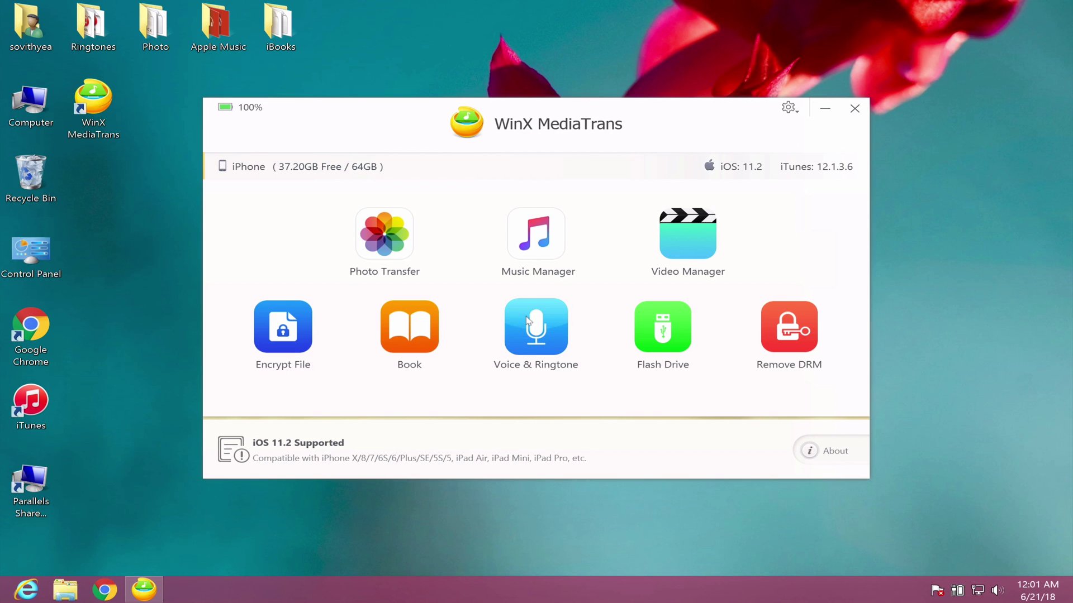
In the ringtone manager, start adding ringtones and browse to the desktop Ringtones folder.
left_click(528, 321)
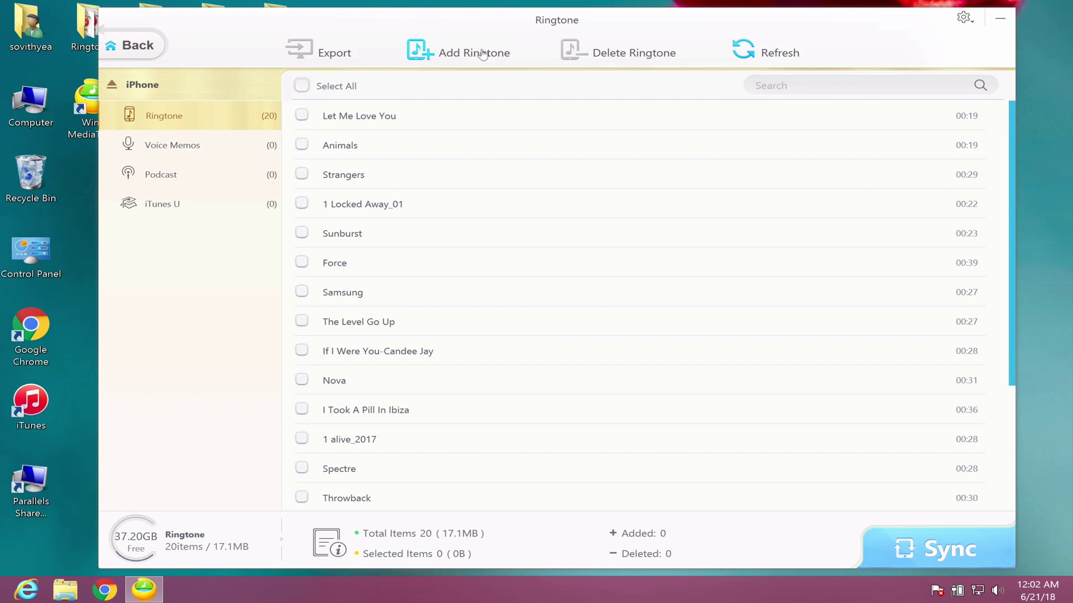
left_click(419, 49)
scroll(168, 224, "down", 1)
scroll(156, 168, "up", 1)
left_click(148, 91)
scroll(496, 210, "down", 3)
double_click(337, 283)
Confirm the files are m4r via Properties, then import all four ringtones.
left_click(318, 102)
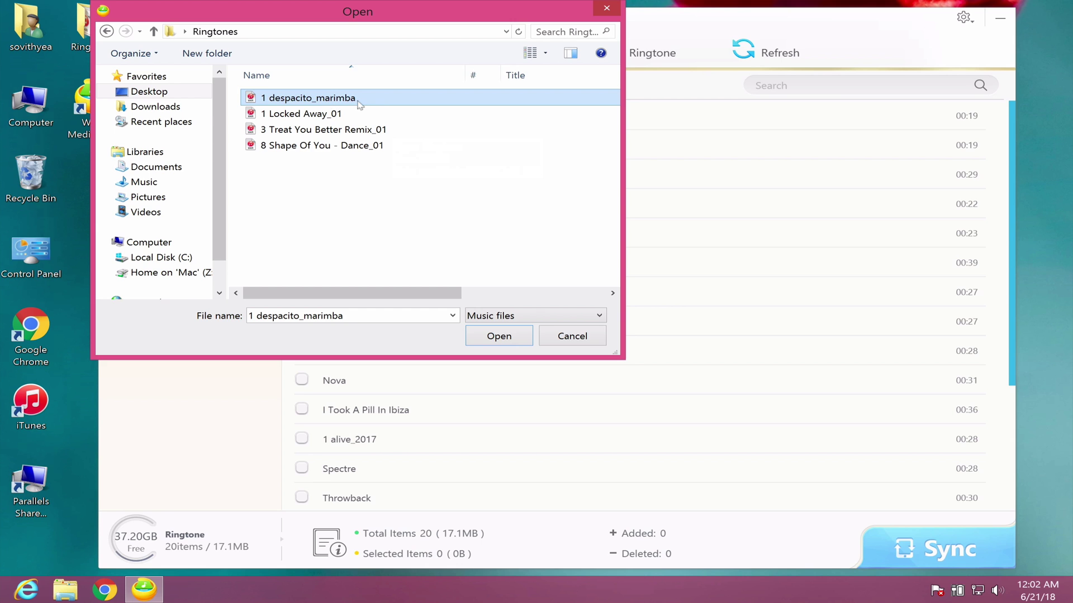
key("alt+Return")
left_click_drag(484, 193, 504, 193)
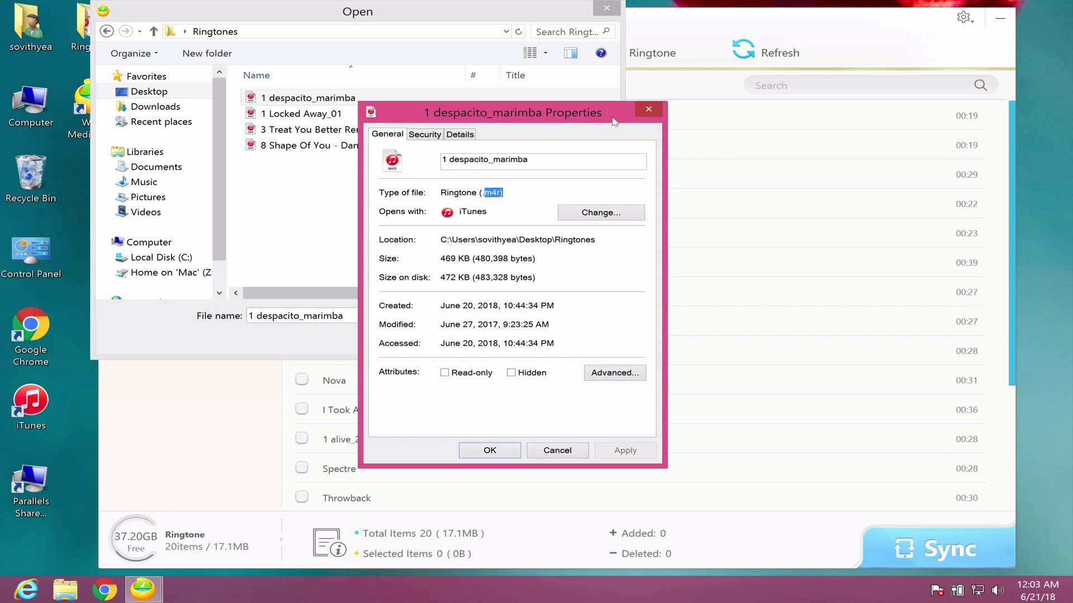
left_click(648, 110)
key("ctrl+a")
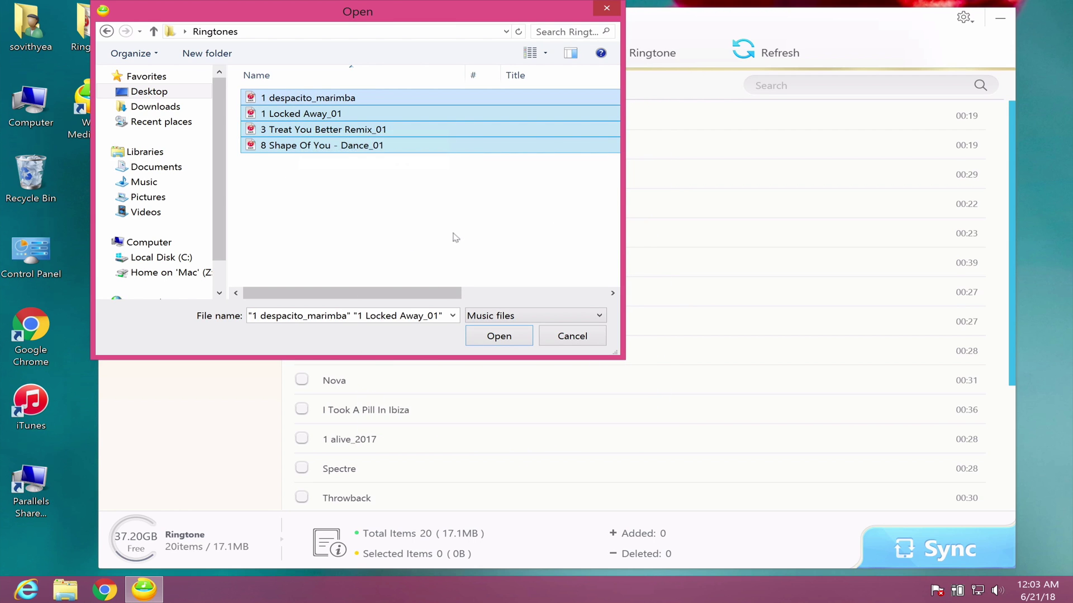
left_click_drag(354, 215, 287, 84)
left_click(499, 337)
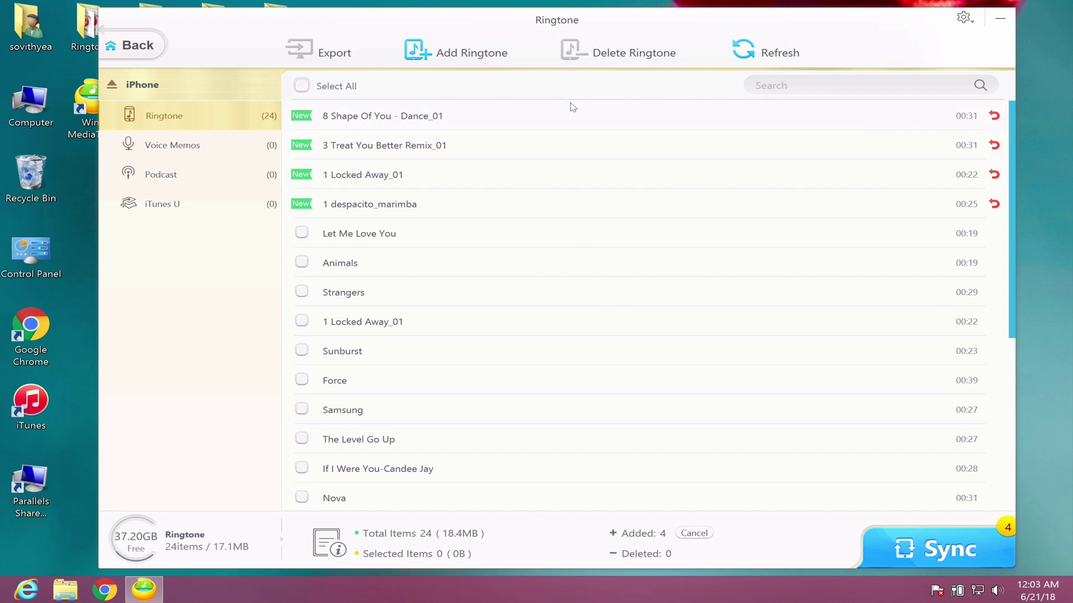
Sync the four pending ringtones to the iPhone and dismiss the completion message.
left_click(954, 552)
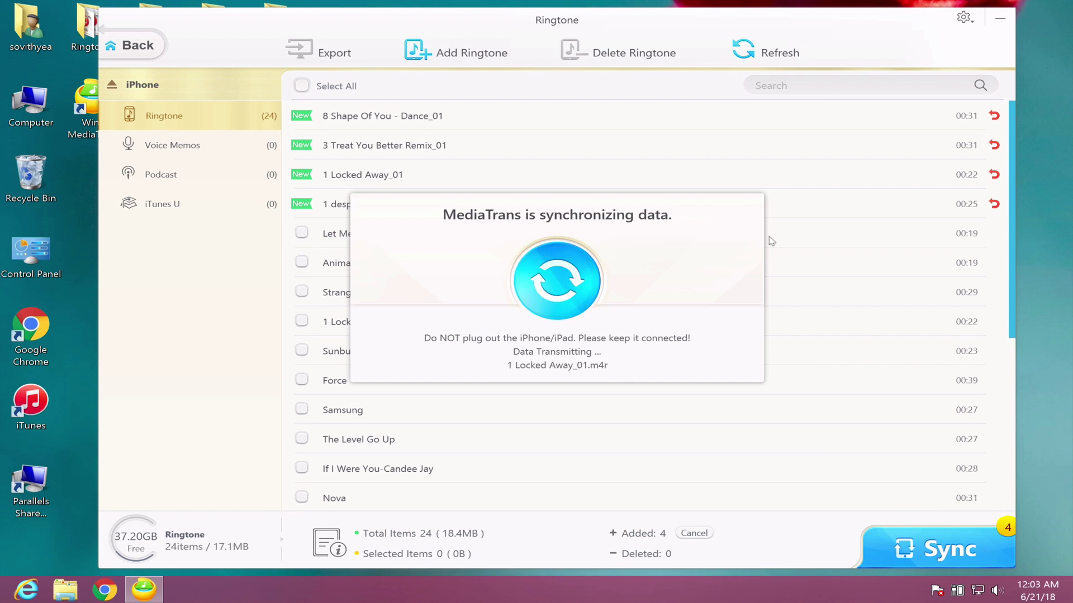
left_click(555, 354)
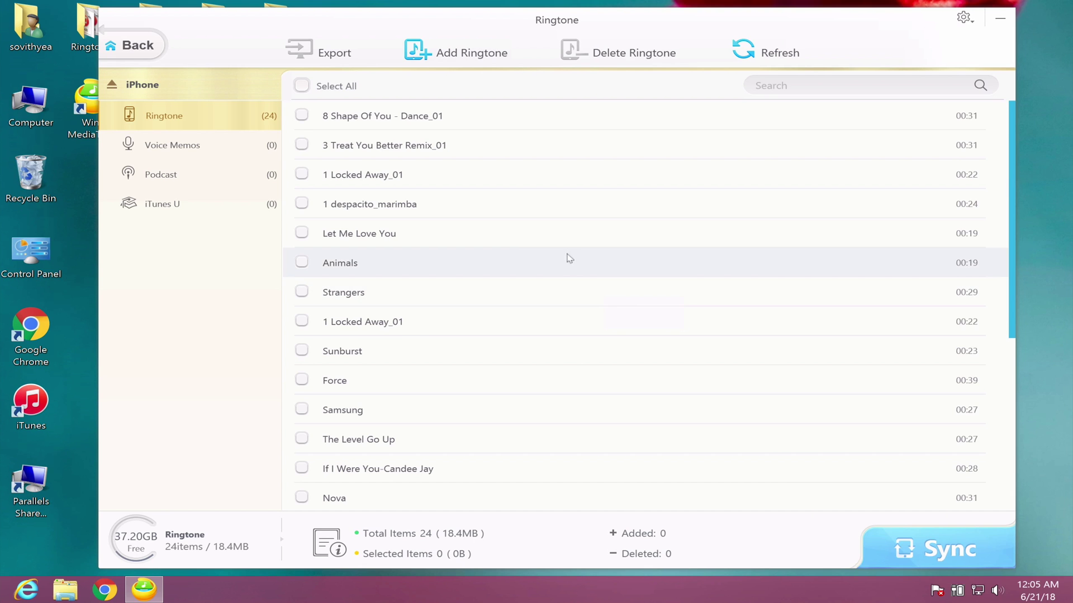
Delete the 1 Locked Away_01 and Treat You Better ringtones and sync the change.
left_click(303, 175)
scroll(498, 322, "down", 3)
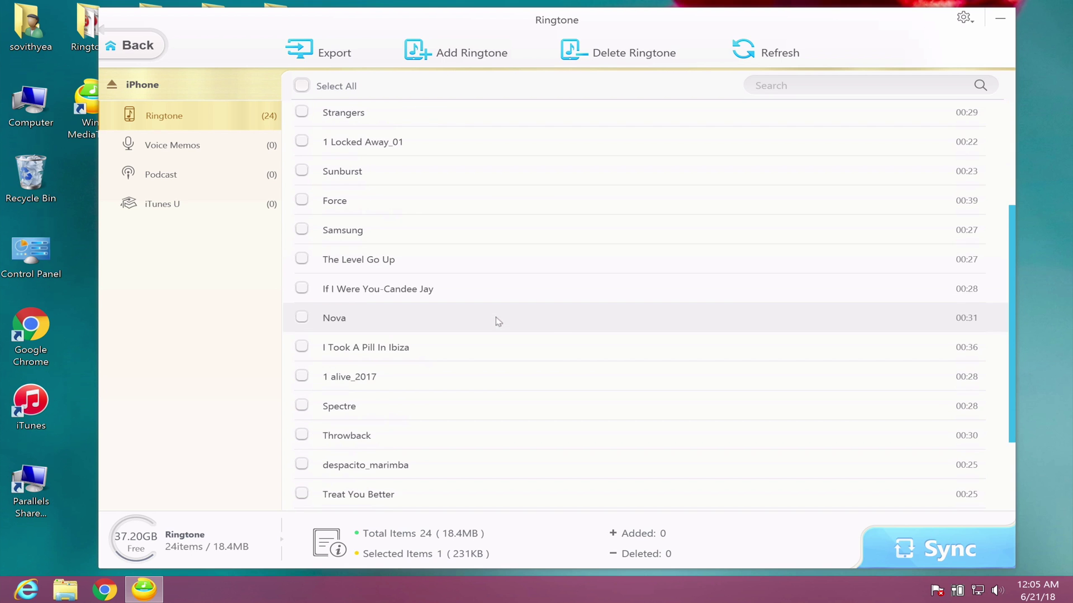
left_click(302, 493)
scroll(498, 352, "up", 3)
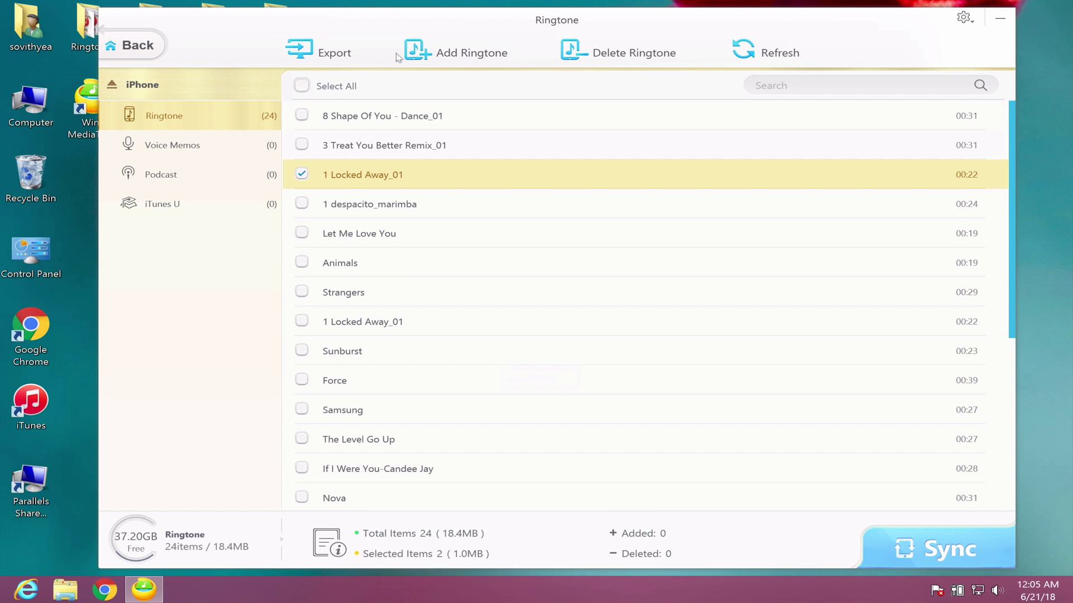
left_click(624, 62)
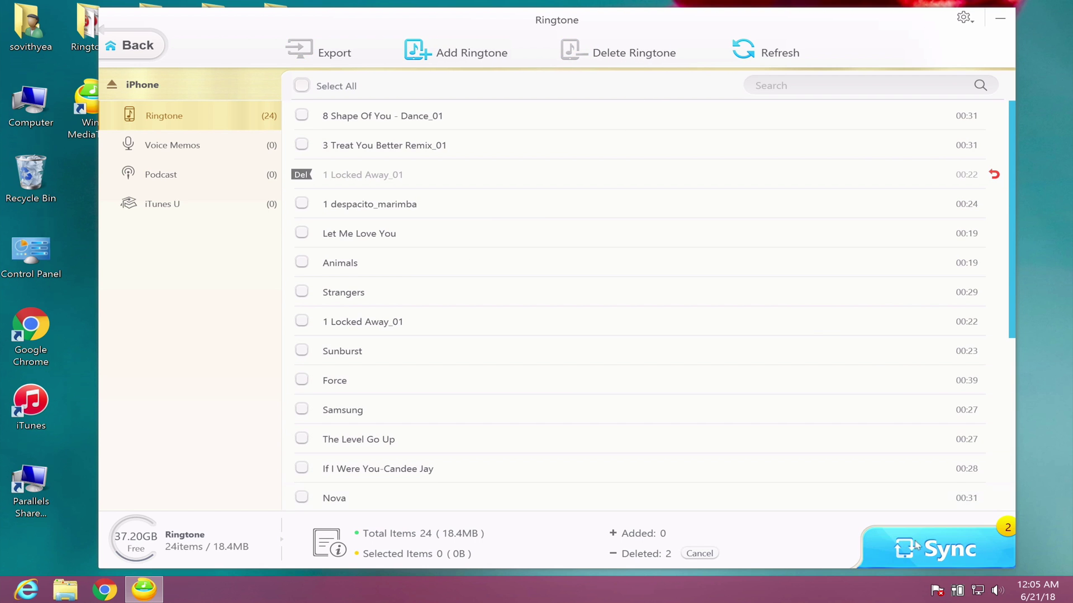
left_click(930, 552)
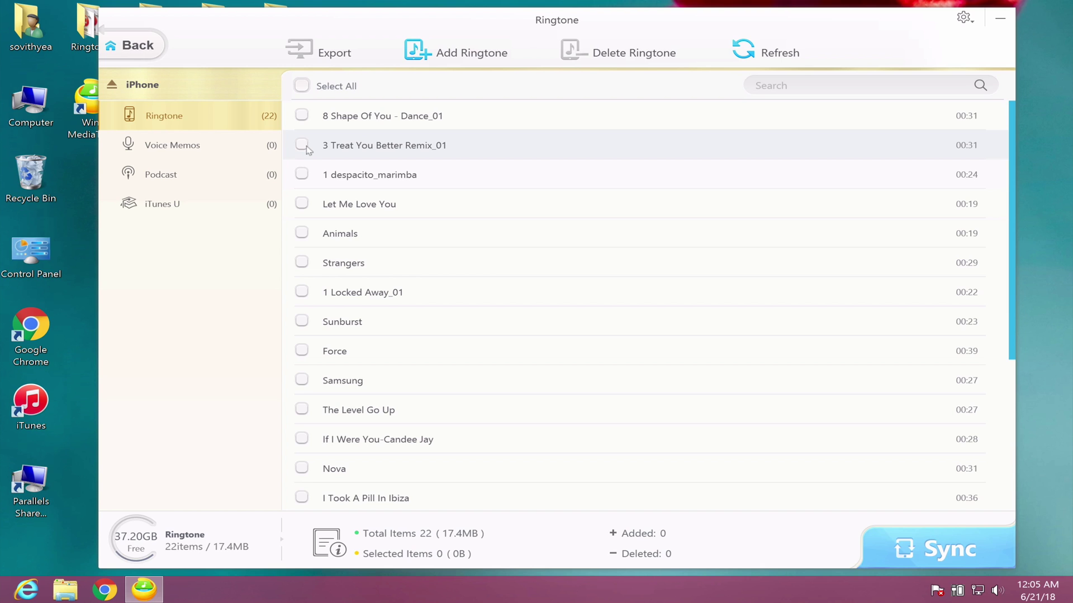
Export 8 Shape Of You and 3 Treat You Better Remix_01 to the PC's Ring folder.
left_click(302, 116)
left_click(302, 146)
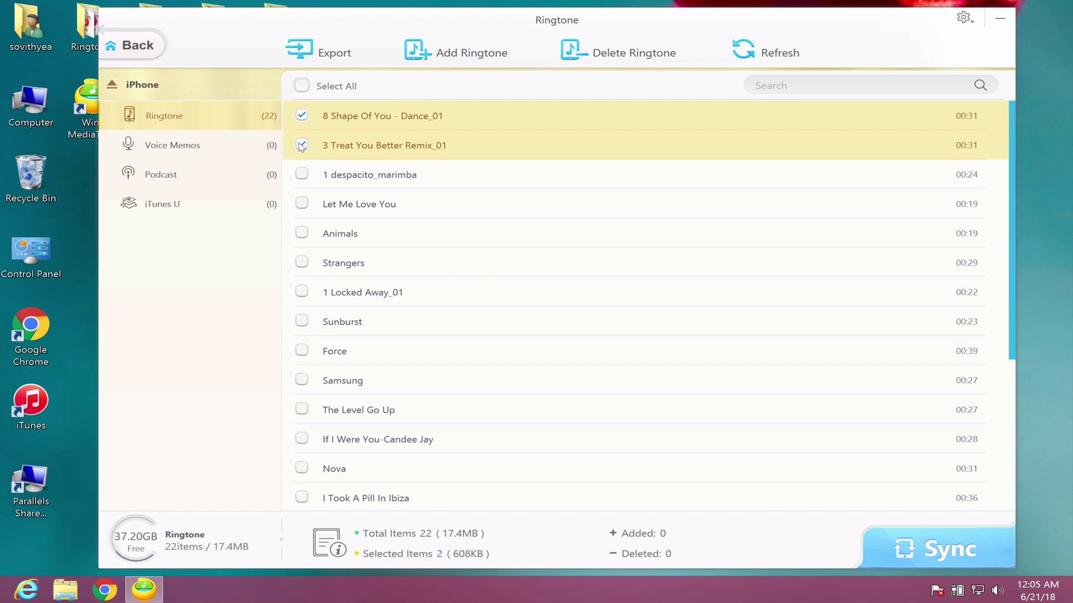
left_click(331, 53)
left_click(329, 148)
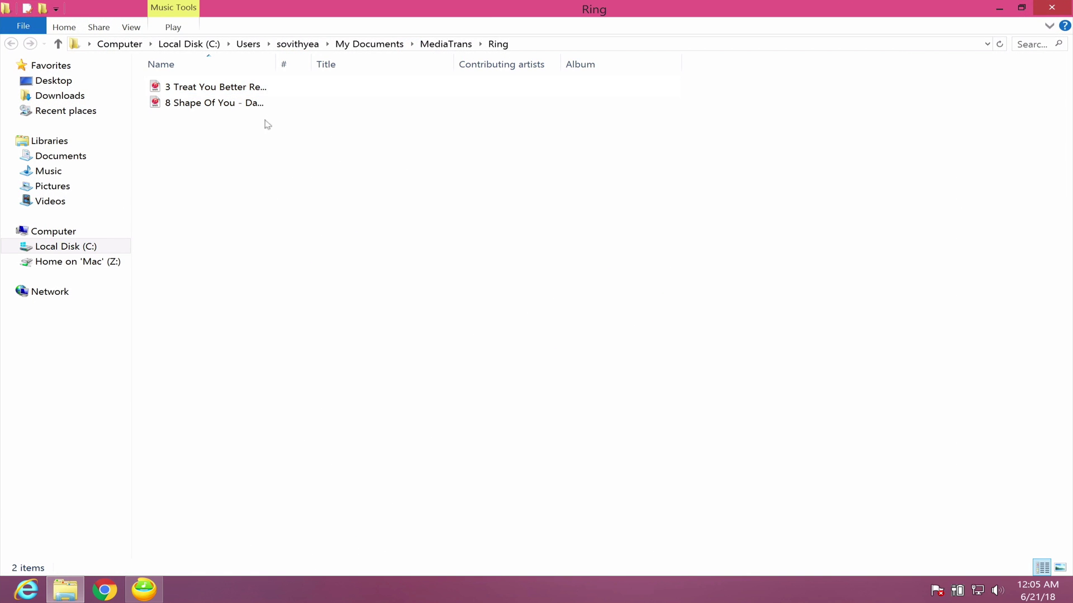
left_click_drag(282, 62, 408, 62)
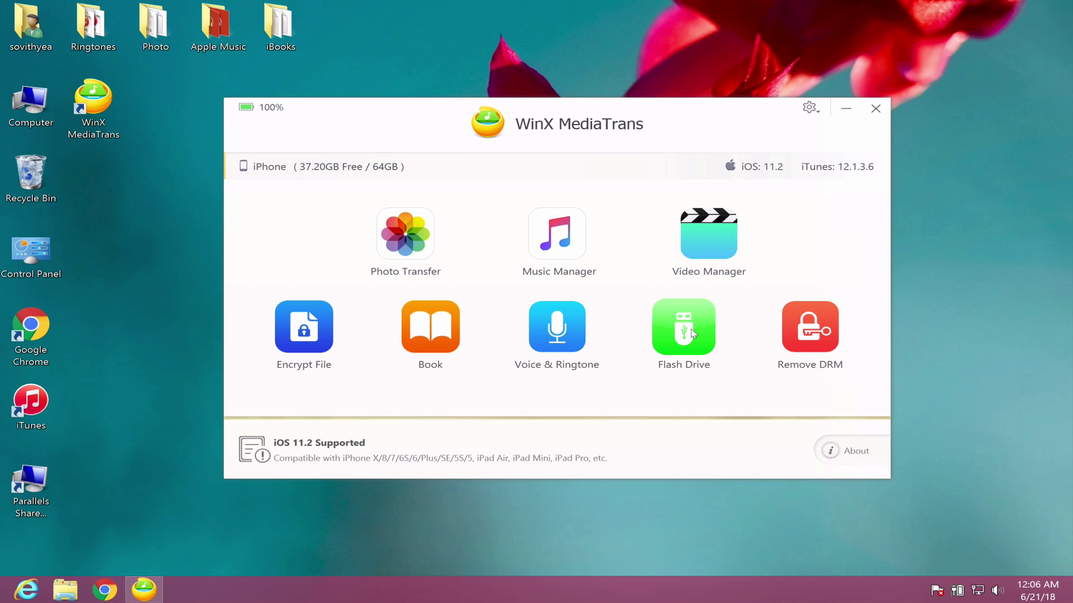
Create and open a new folder named Tested in the iPhone's Flash Drive storage.
left_click(675, 356)
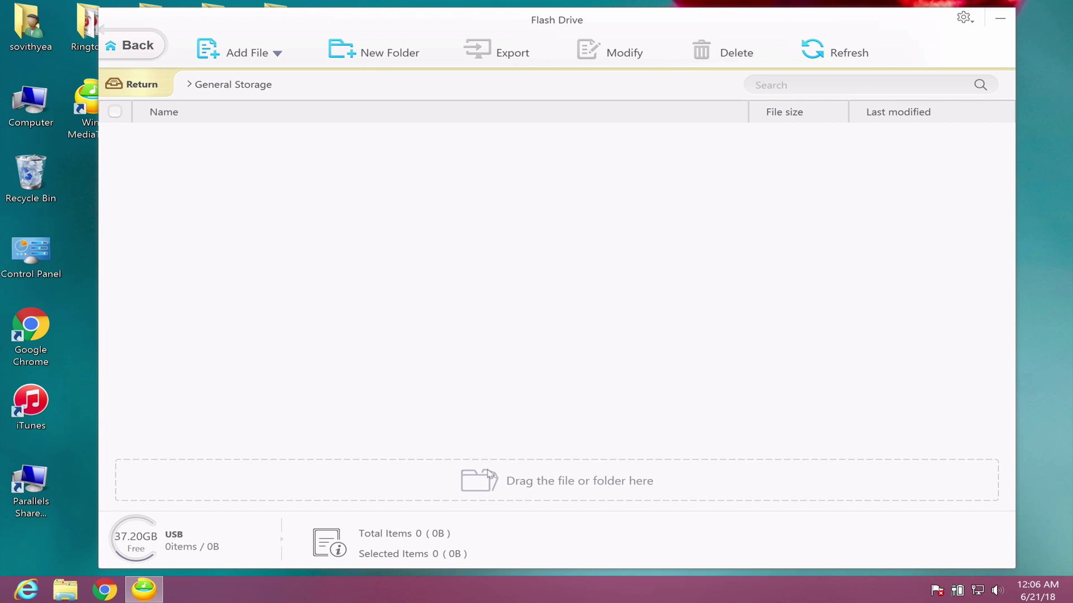
left_click(277, 56)
left_click(393, 57)
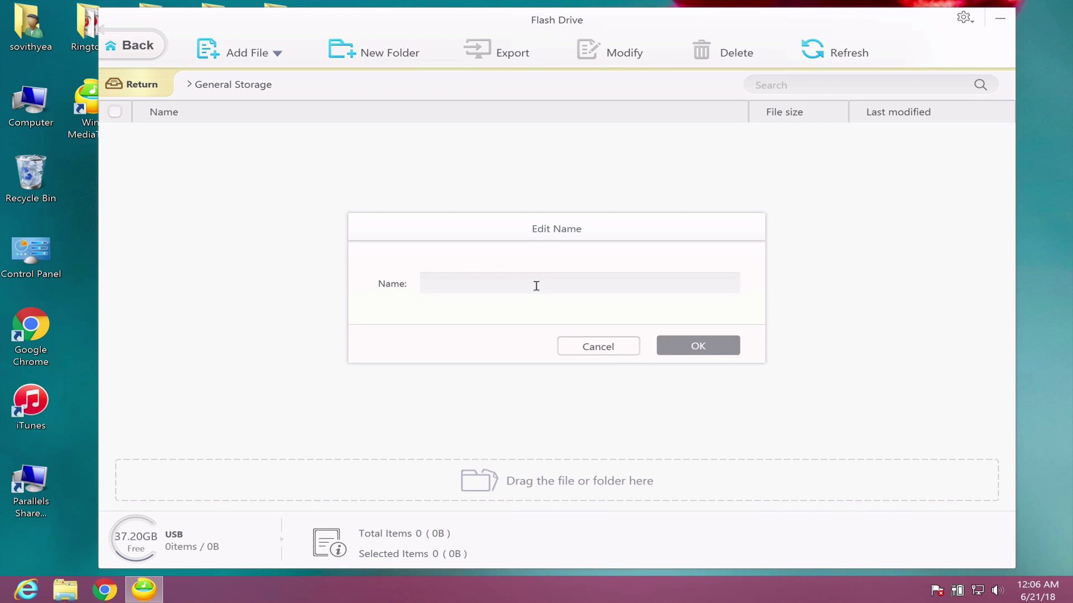
type("Tested")
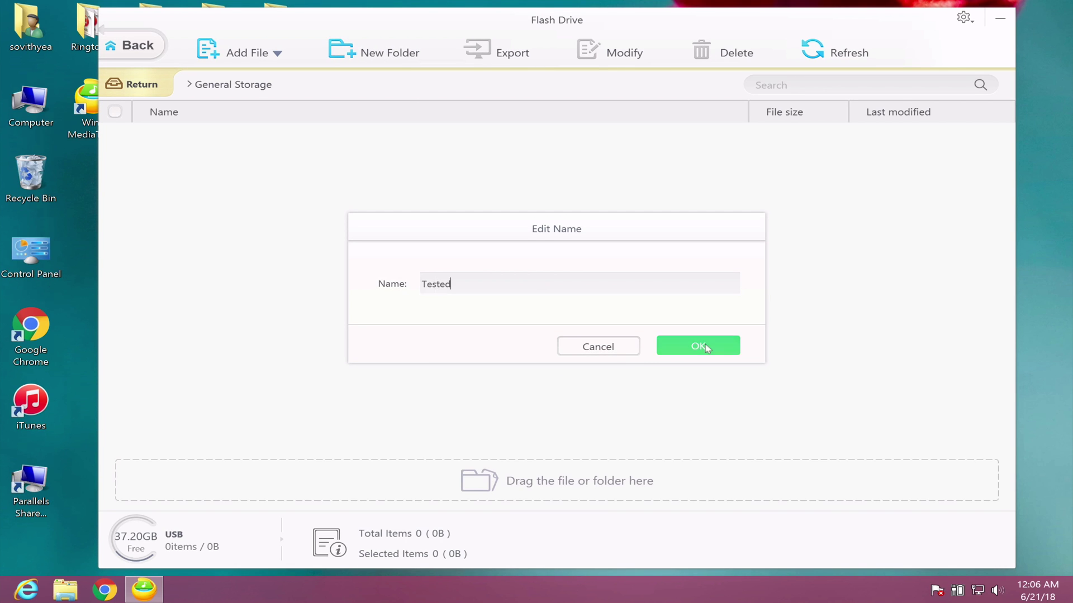
left_click(698, 346)
double_click(209, 143)
Drag both GEP Level 10 Revision Test files from the Photo folder into Tested.
left_click_drag(274, 36, 504, 56)
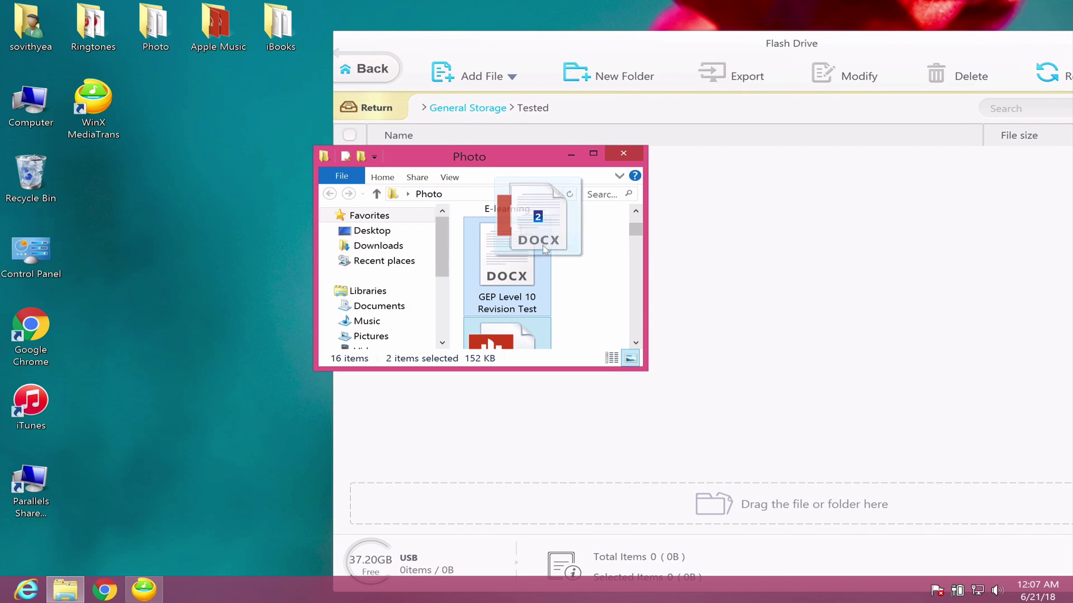
left_click_drag(551, 249, 793, 279)
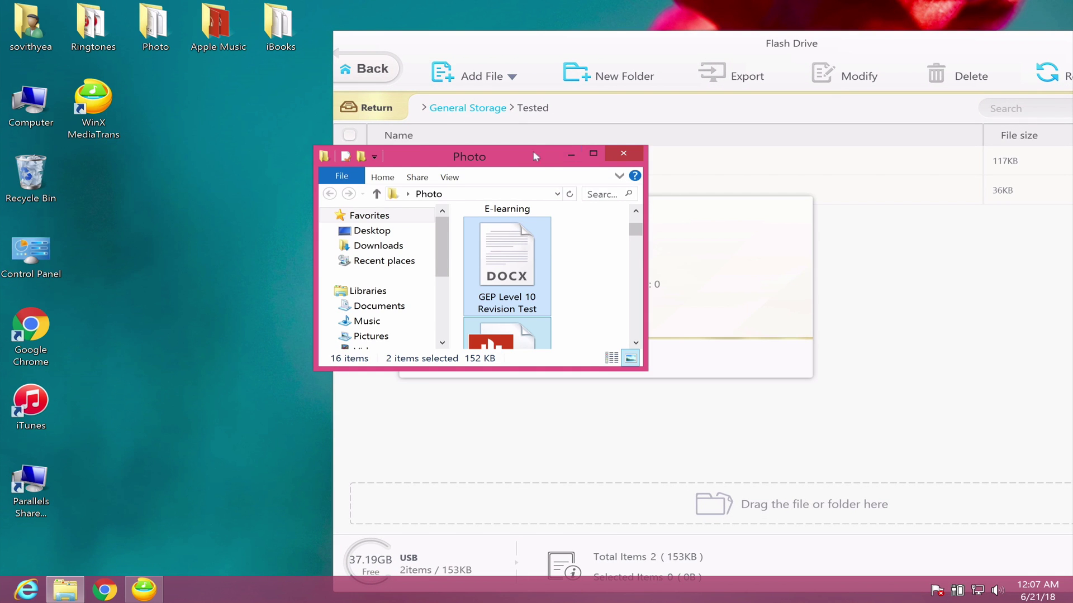
left_click_drag(533, 156, 345, 157)
Export both GEP Level 10 Revision Test files from Tested to the Desktop.
left_click(604, 360)
left_click_drag(635, 59, 384, 5)
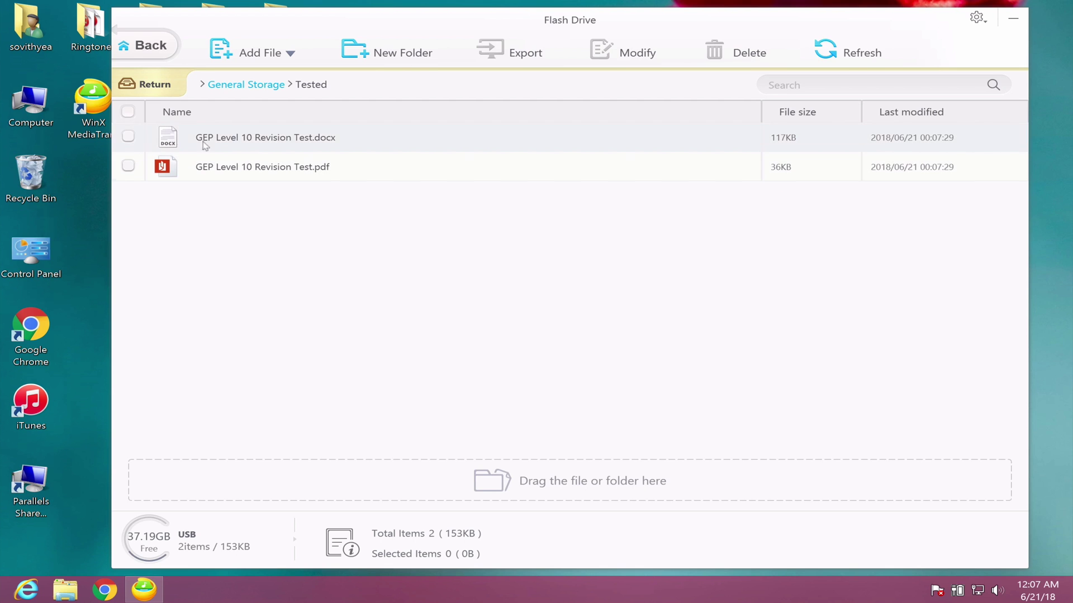
left_click(128, 137)
left_click(128, 166)
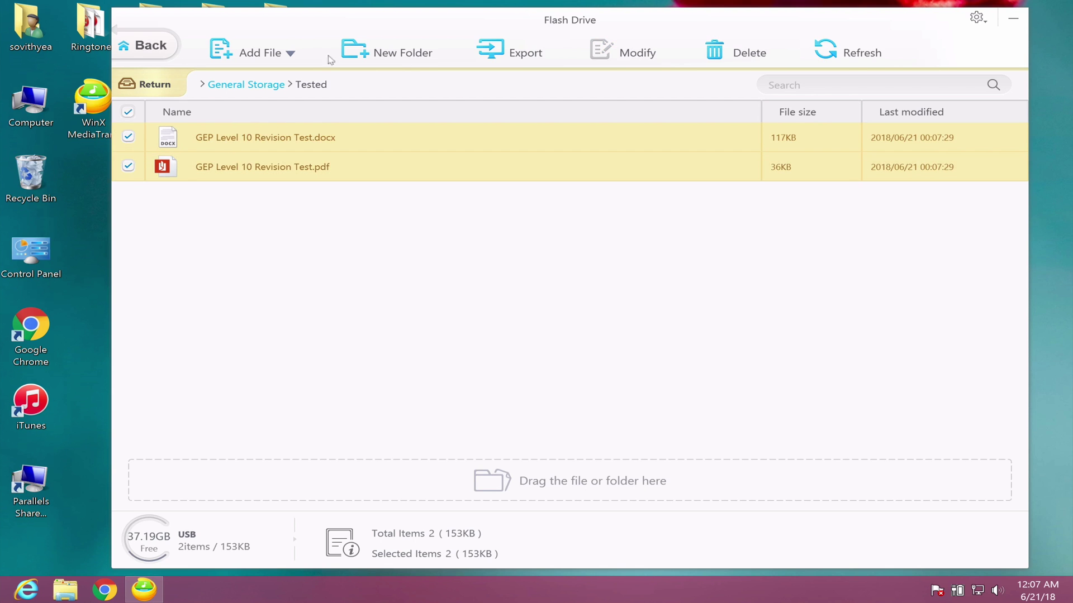
left_click(534, 54)
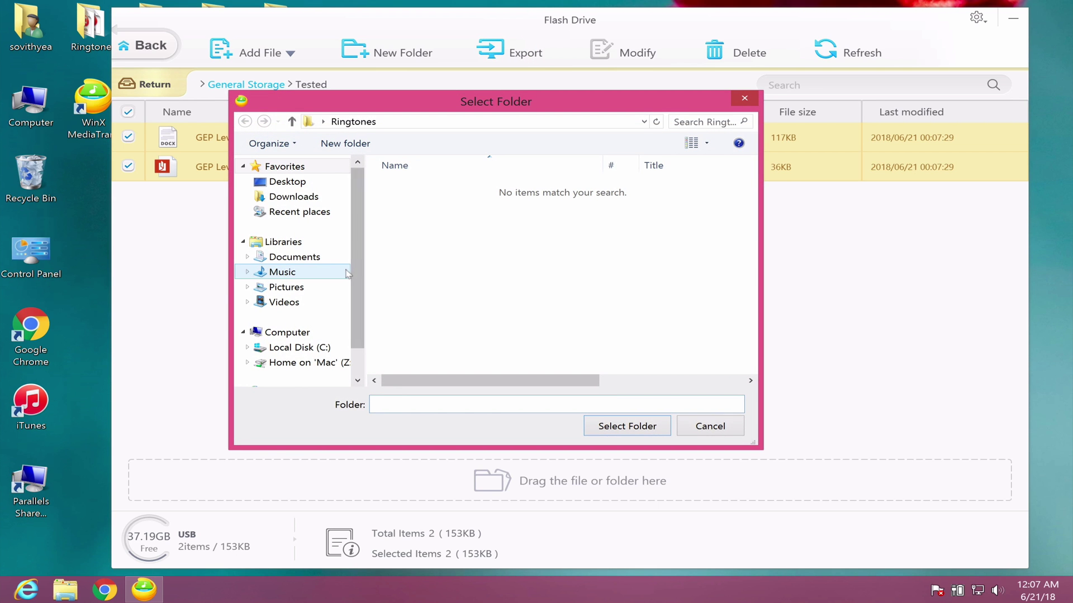
left_click(287, 182)
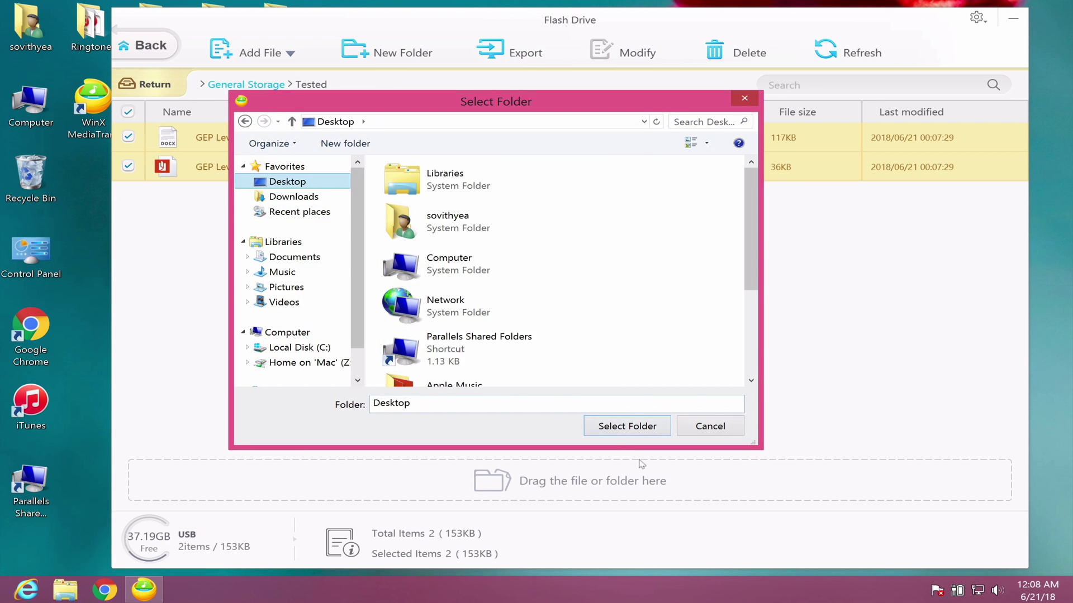
left_click(632, 430)
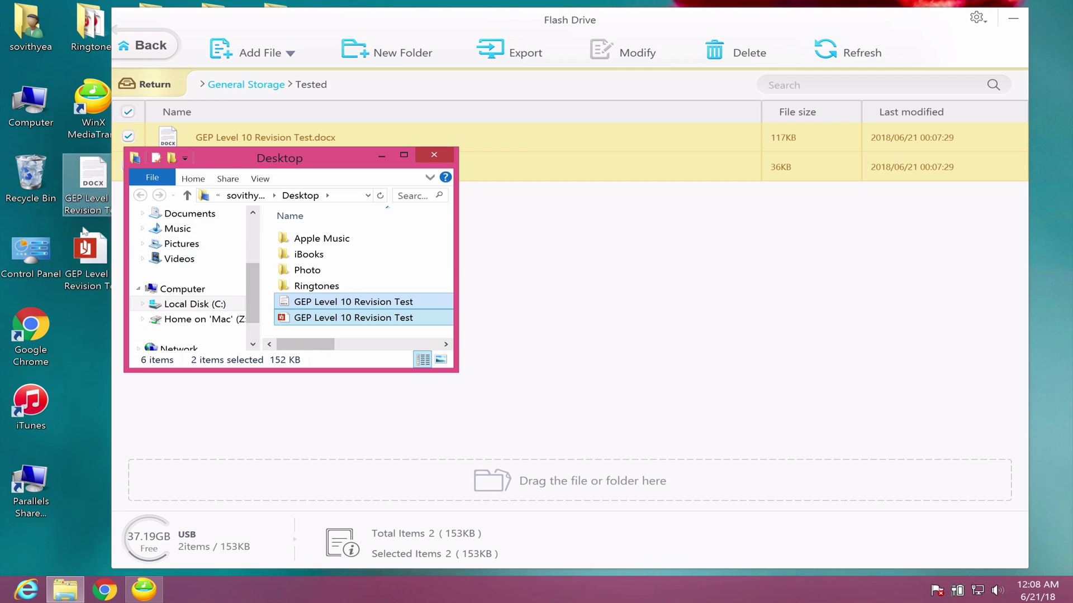
left_click(117, 197)
left_click(515, 267)
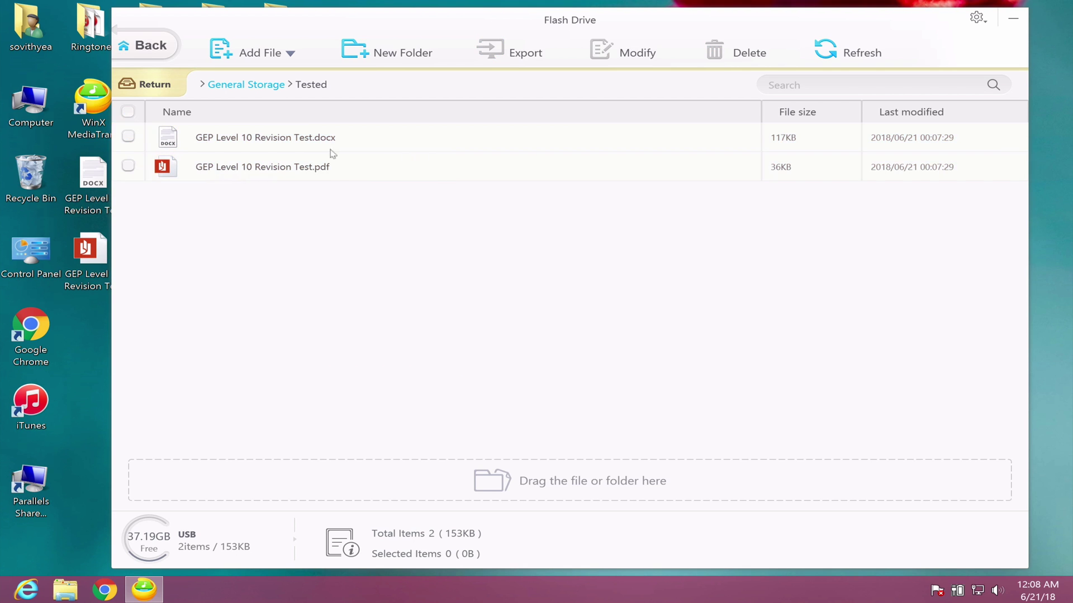
Delete the Tested folder from General Storage and return to the main screen.
left_click(251, 85)
left_click(128, 137)
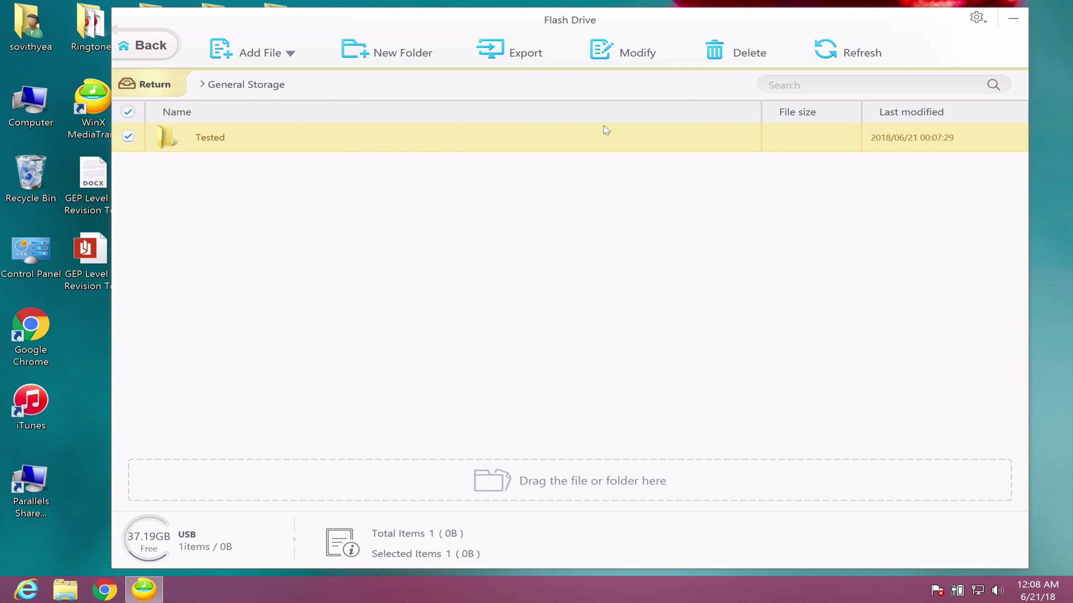
left_click(717, 51)
left_click(644, 355)
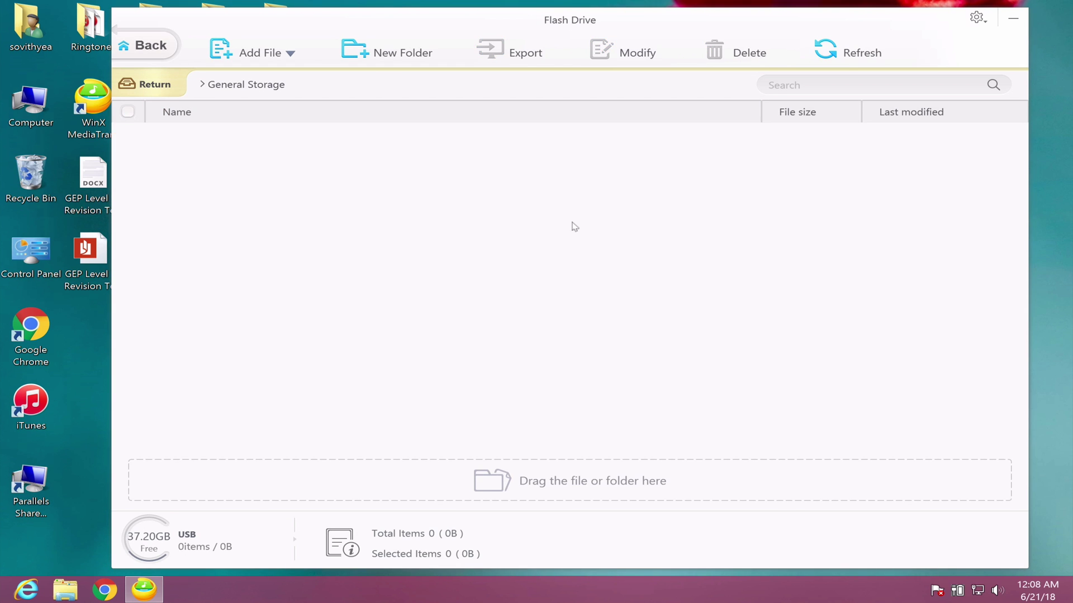
left_click(151, 46)
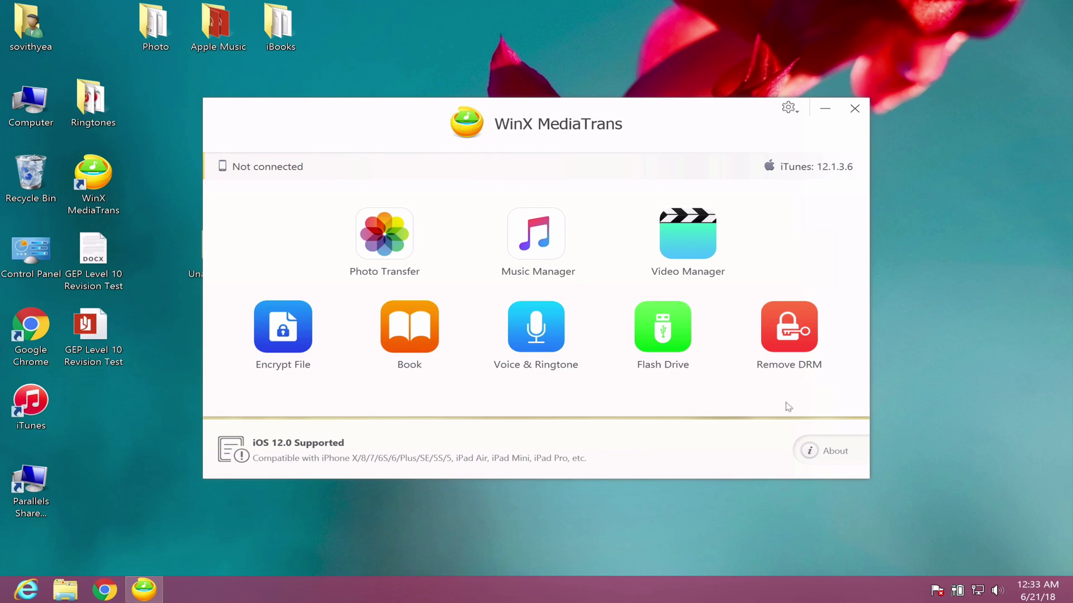
Preview the DRM removal tool, return to the main screen, then open Encrypt File.
left_click(780, 338)
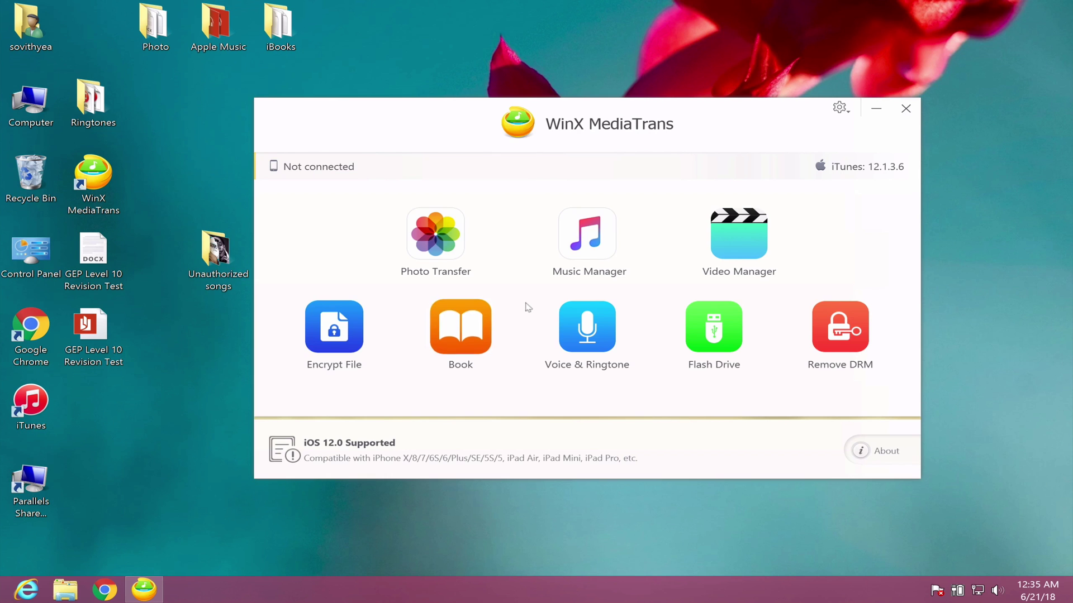
left_click(165, 44)
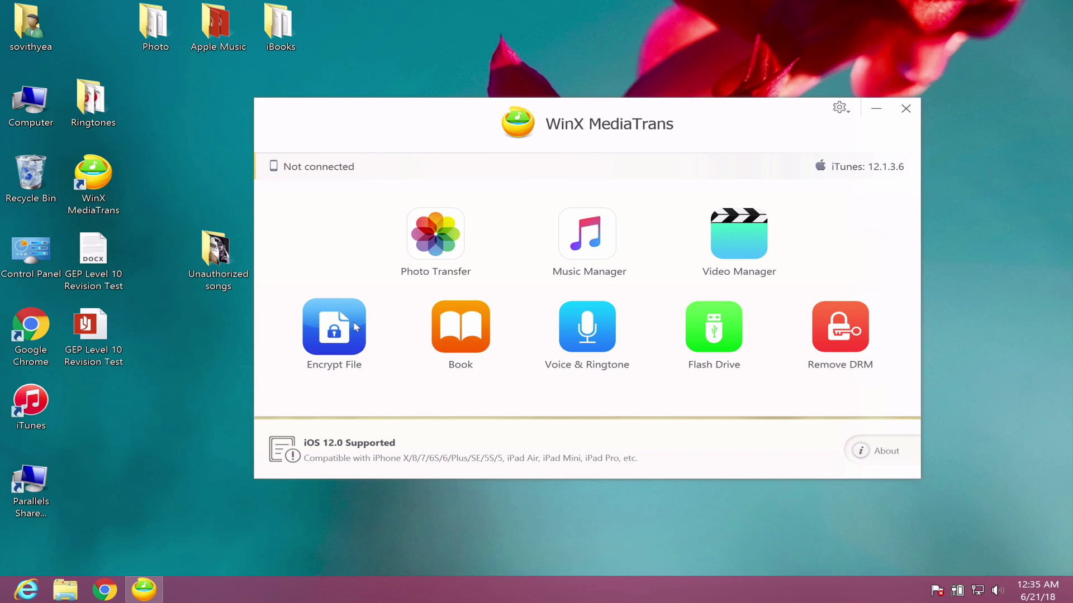
left_click(331, 332)
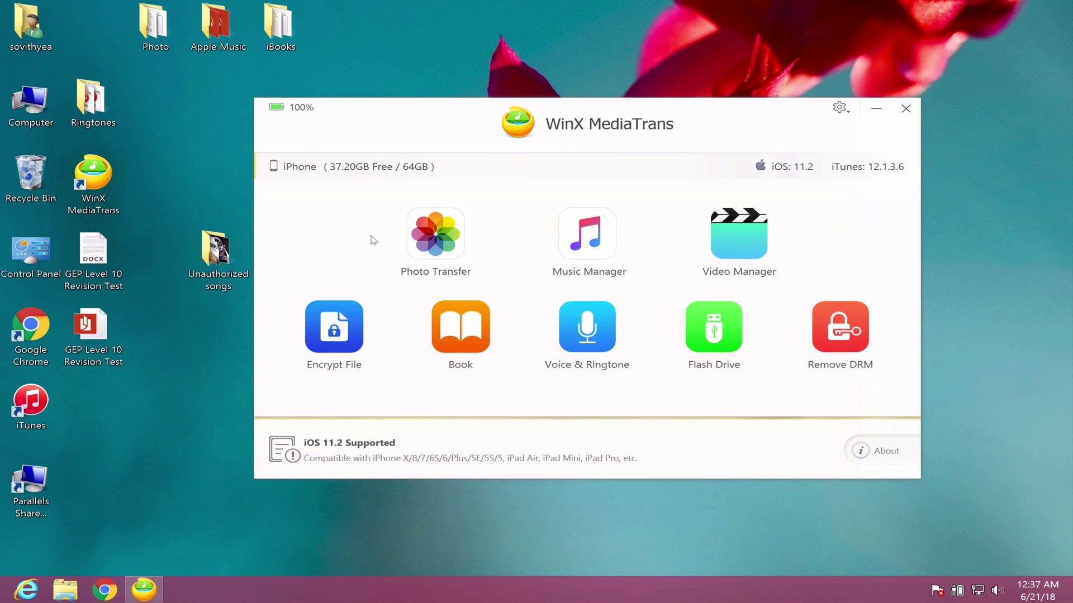
In the photo manager, turn on Export with Encryption and accept the password-loss warning.
left_click(435, 234)
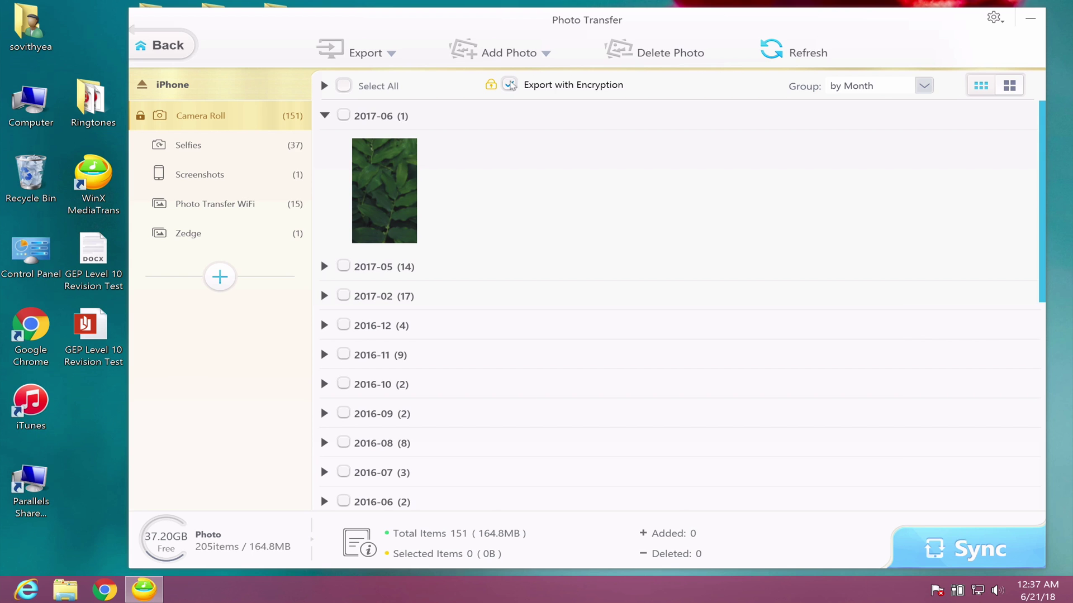
left_click(510, 85)
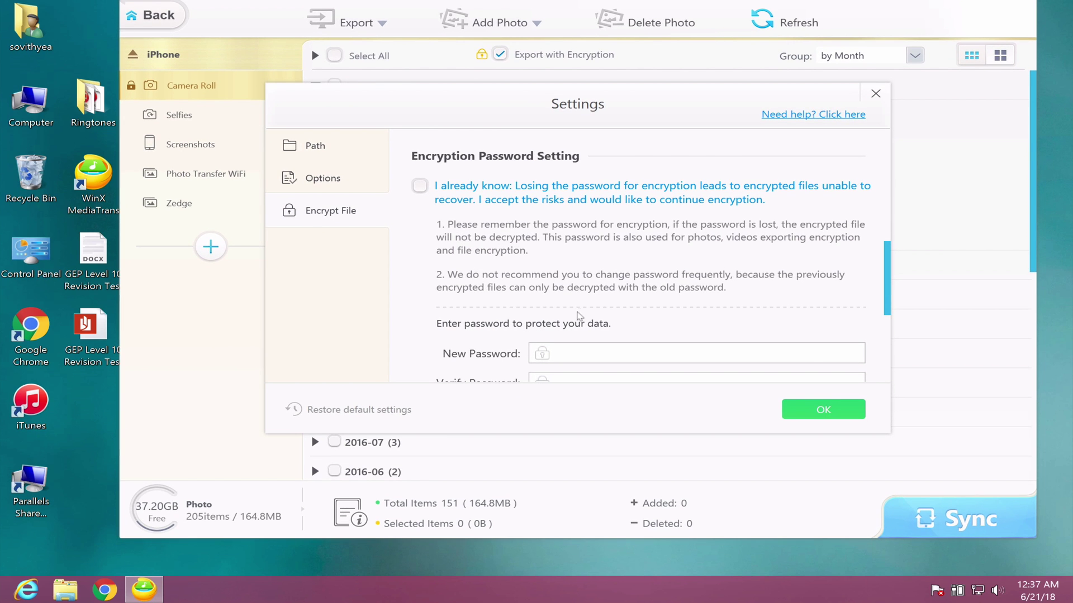
scroll(598, 310, "down", 2)
scroll(884, 285, "up", 1)
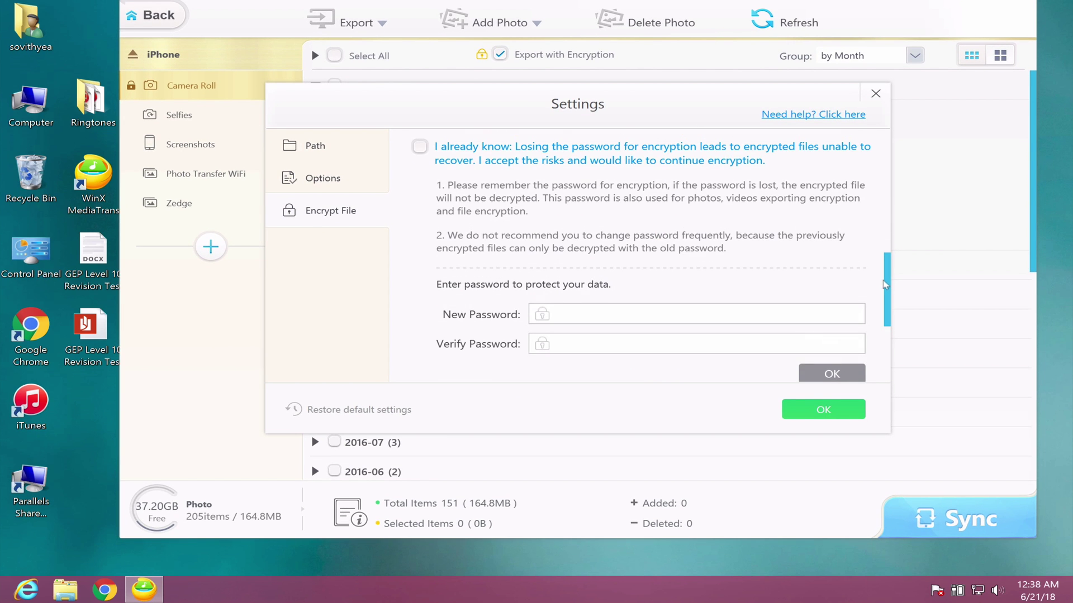
left_click(421, 149)
Enter and verify an encryption password, then save and apply the encryption settings.
left_click(569, 315)
type("****************")
key("Tab")
type("****************")
left_click(832, 375)
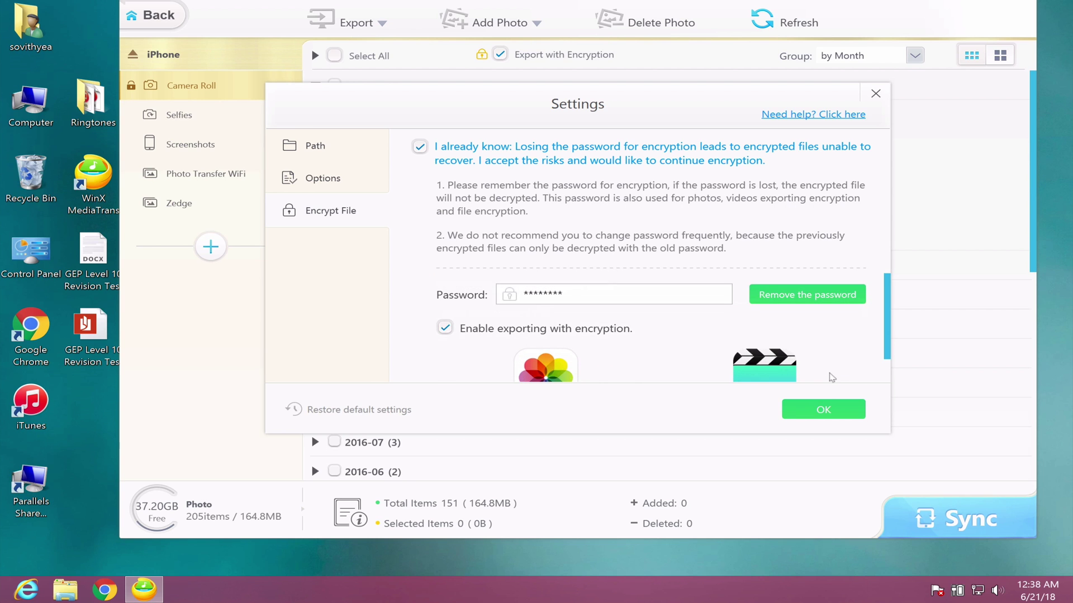
left_click_drag(888, 311, 886, 338)
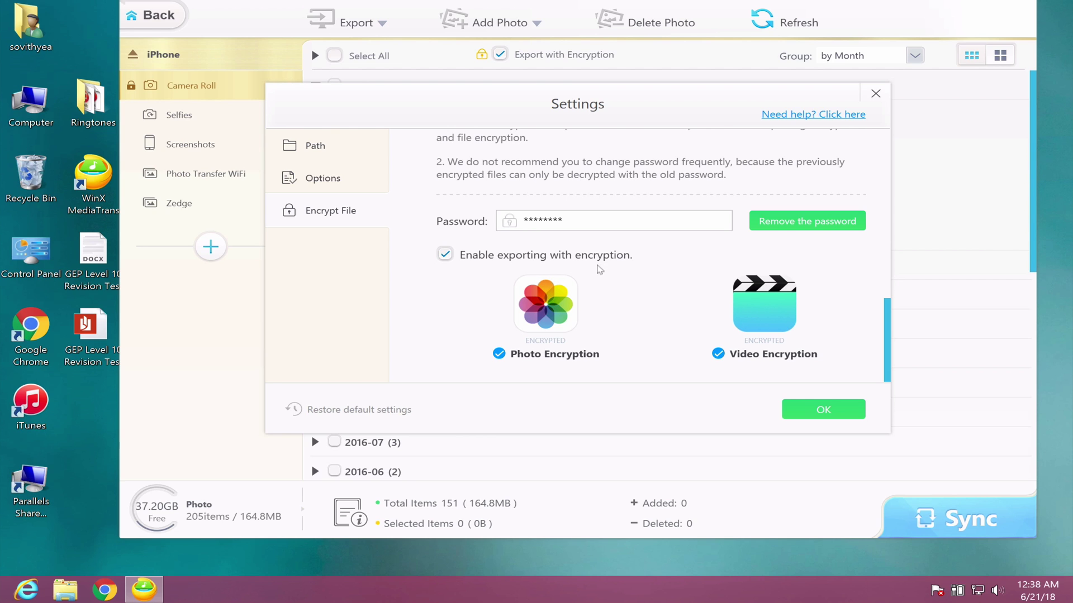
left_click(820, 410)
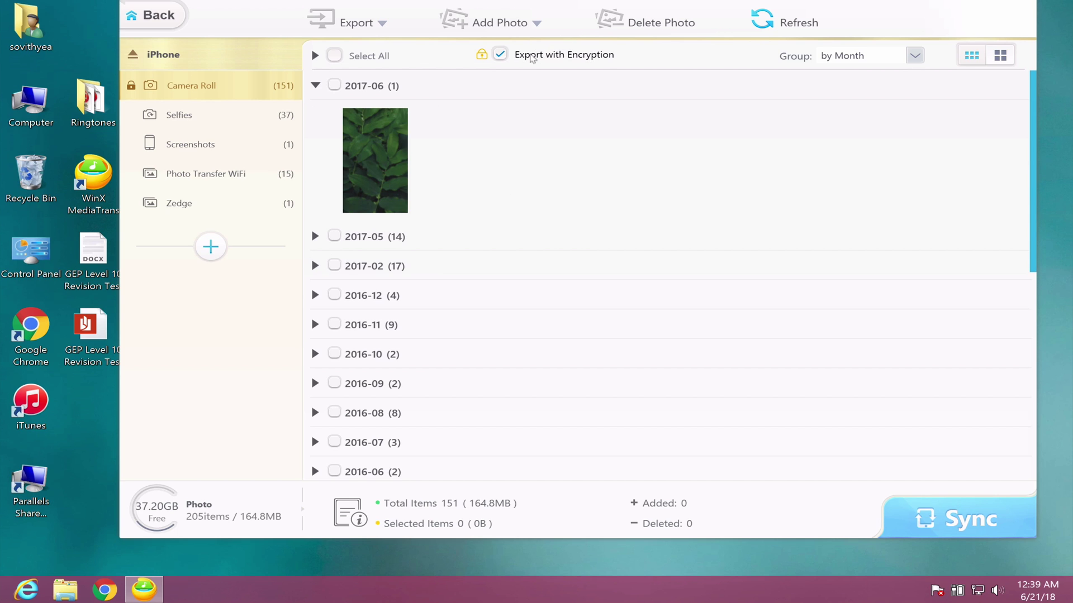
With encryption off, export the red car photo from 2016-09 as plain IMG_271.
left_click(499, 55)
left_click(373, 384)
scroll(502, 336, "down", 2)
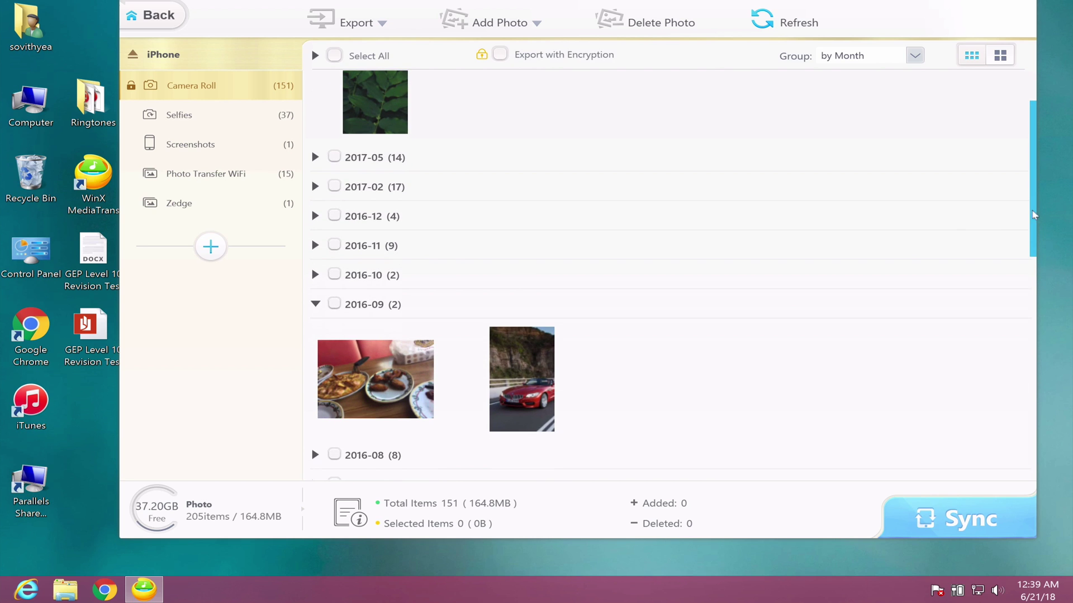
left_click(525, 346)
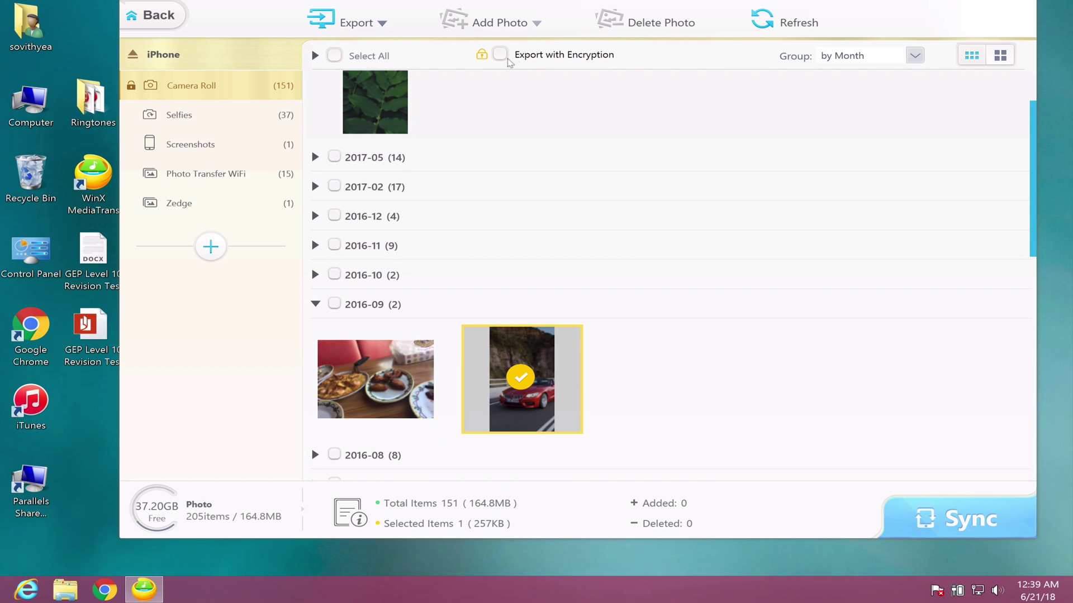
left_click(326, 27)
Re-enable encryption and export the car photo again as IMG_271.JPG.DEARMOB.
left_click(501, 56)
left_click(339, 15)
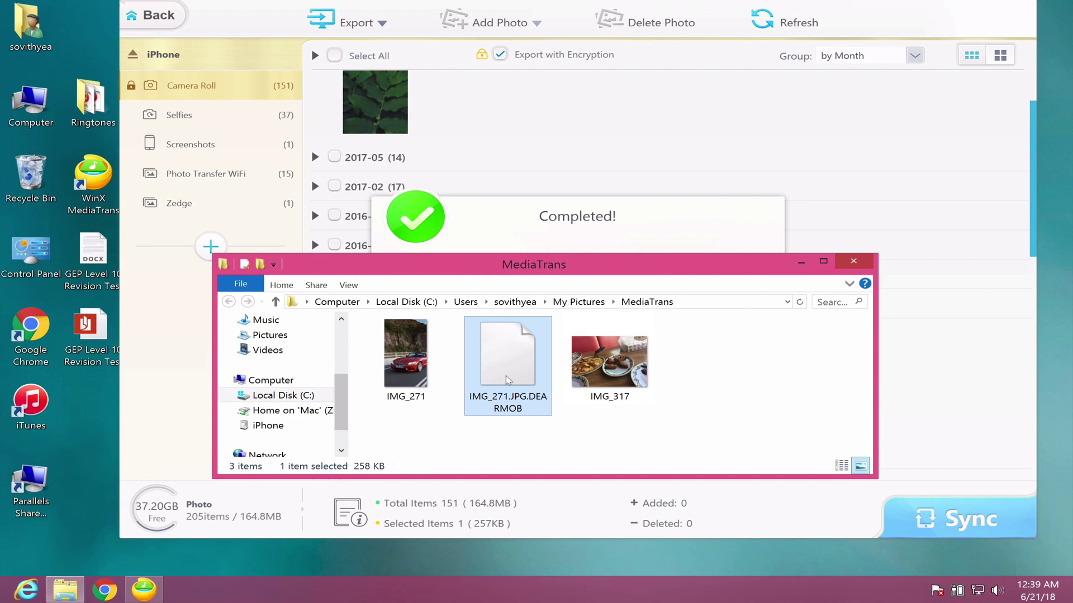
left_click(569, 429)
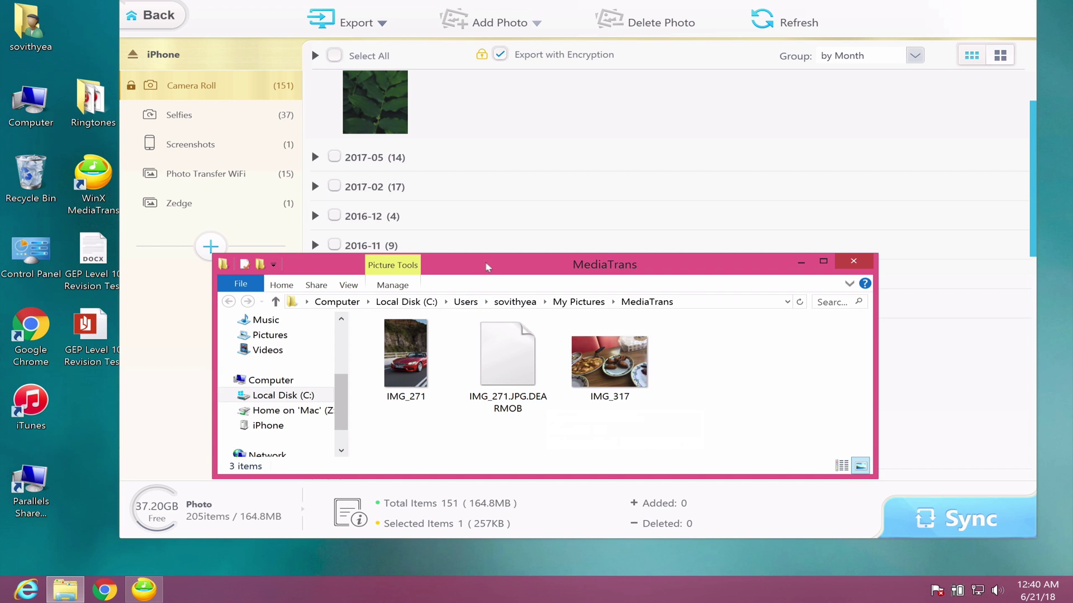
left_click_drag(486, 267, 612, 159)
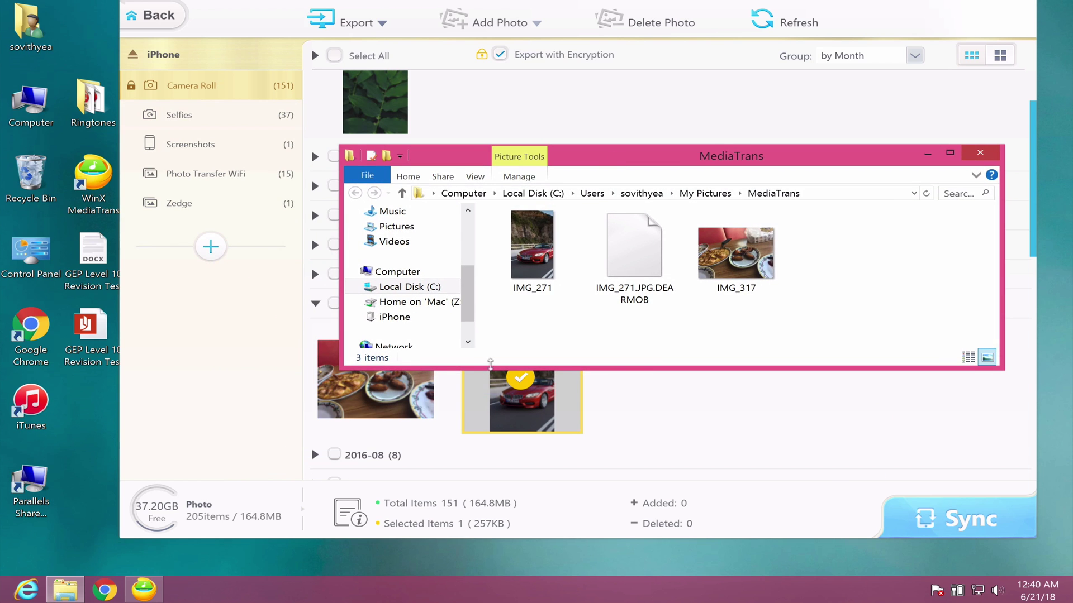
left_click(636, 263)
left_click_drag(614, 156, 699, 91)
Go back to the main screen and open Encrypt File's File Decryption mode.
left_click(240, 4)
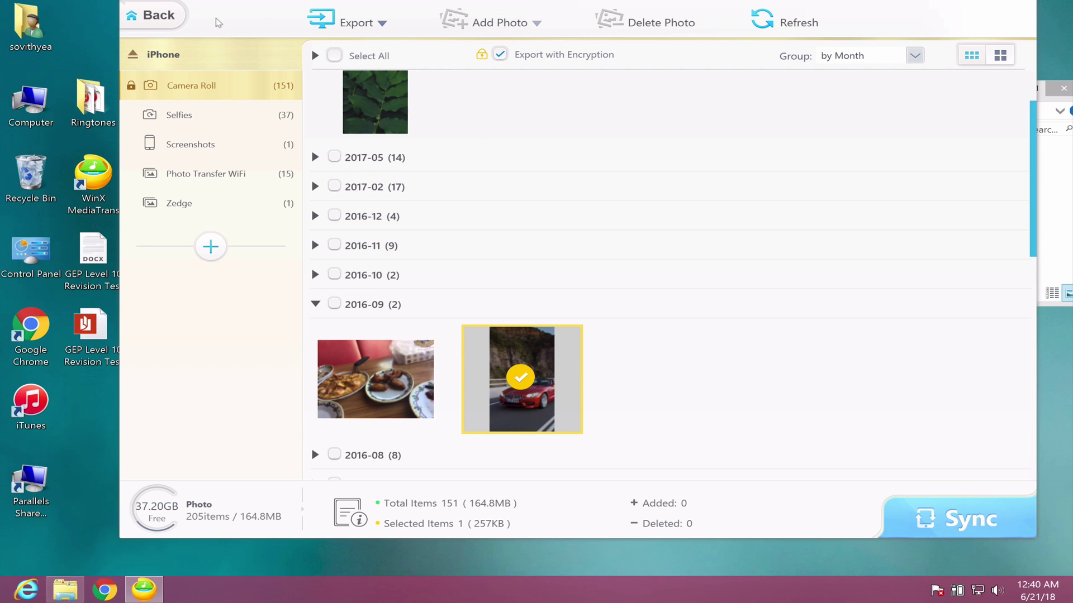
left_click(158, 15)
left_click(324, 296)
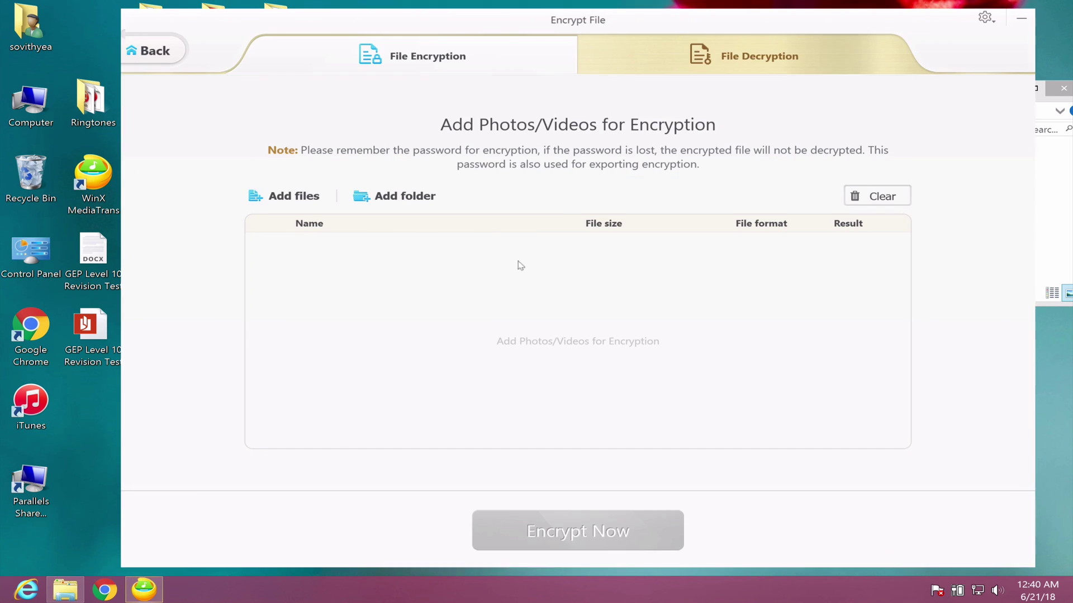
left_click(755, 64)
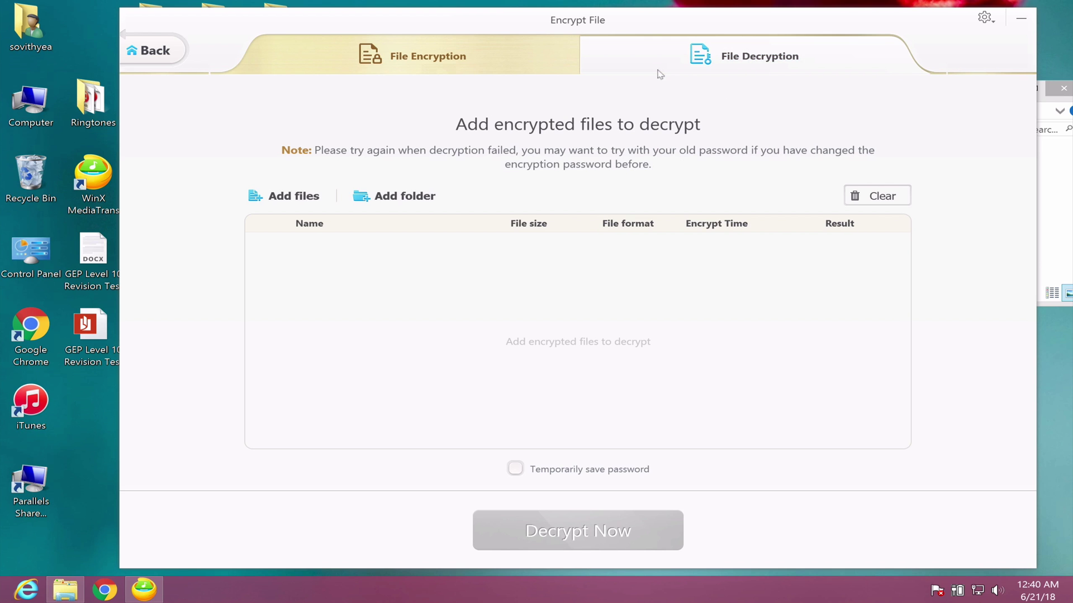
Add IMG_271.JPG.DEARMOB from Pictures\MediaTrans to the decryption list.
left_click(303, 196)
scroll(634, 203, "down", 1)
scroll(634, 203, "down", 1)
left_click(168, 196)
double_click(313, 127)
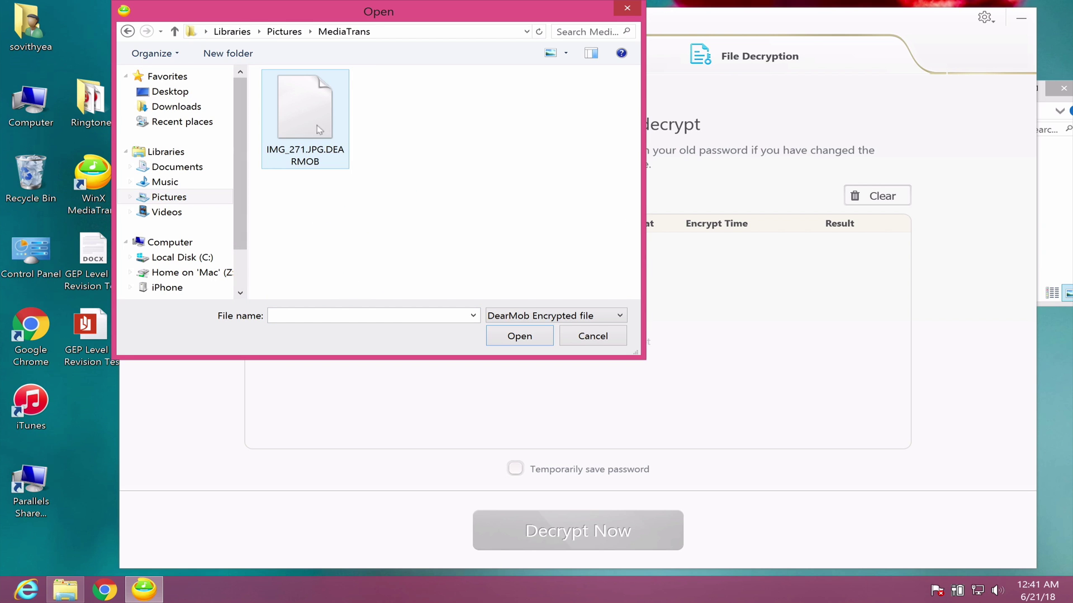
left_click(316, 127)
left_click(511, 336)
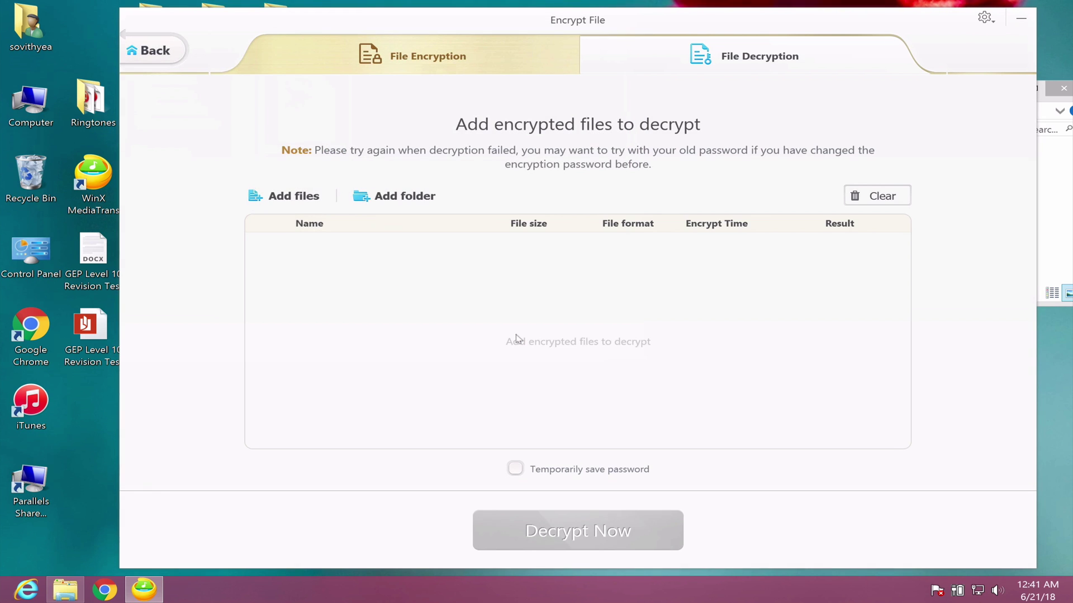
Decrypt the file with its password to restore the viewable photo IMG_271.
left_click(591, 534)
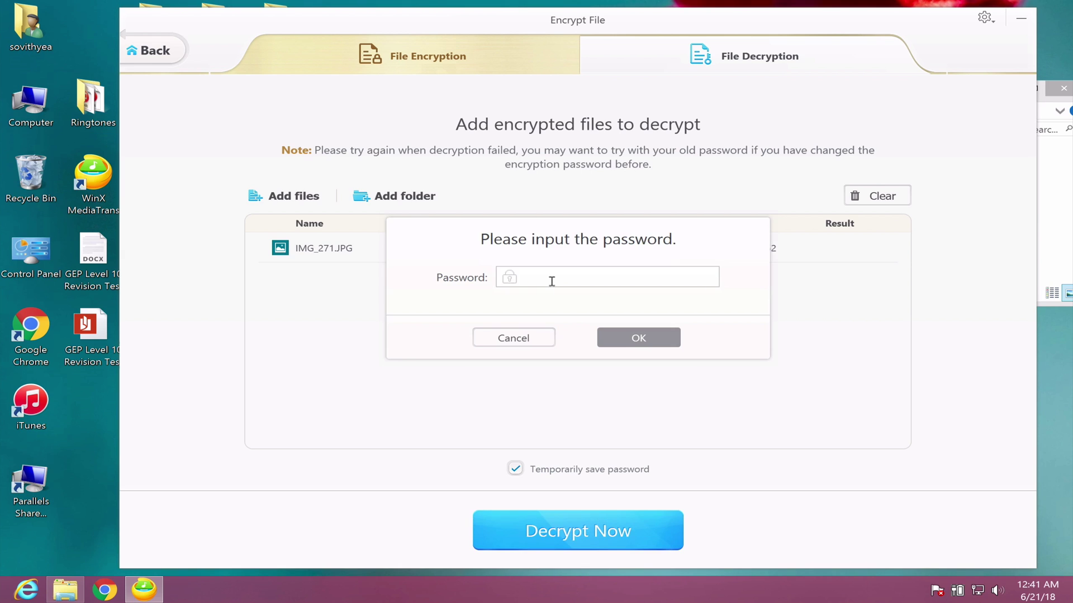
type("1")
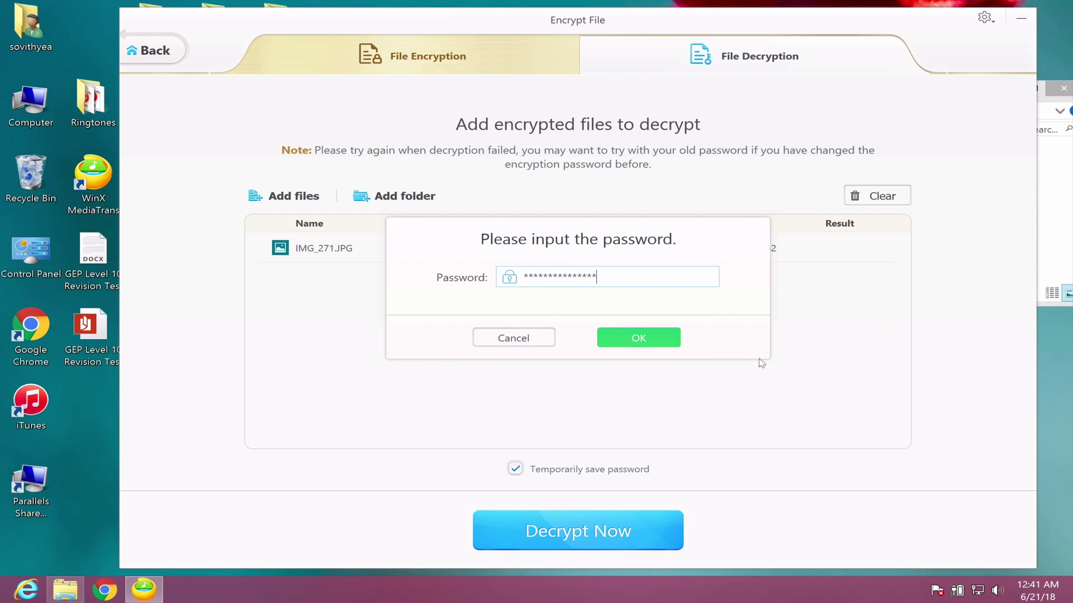
left_click(642, 339)
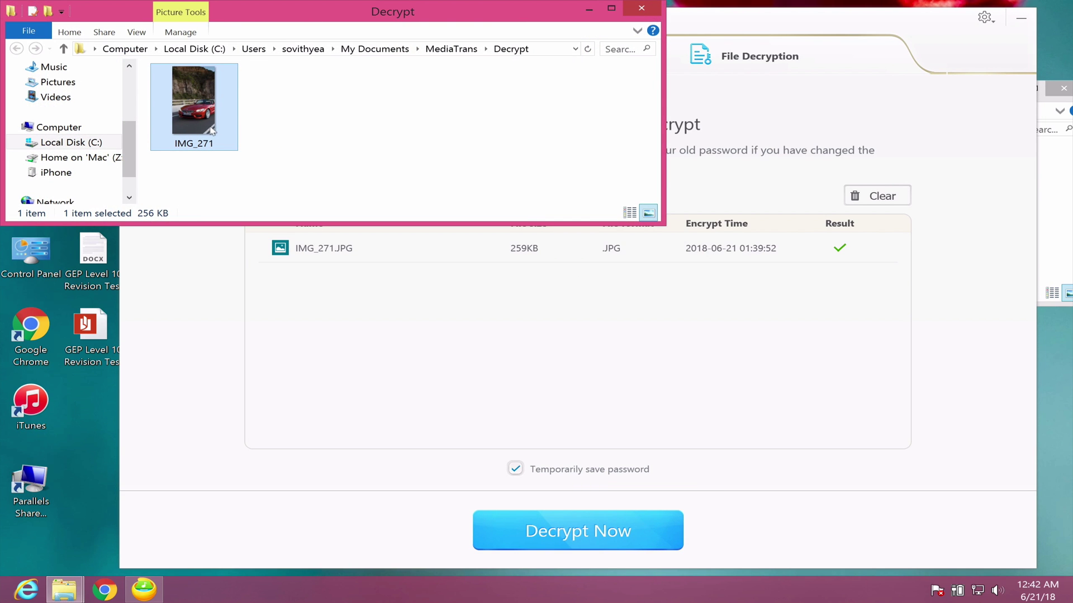
left_click(642, 7)
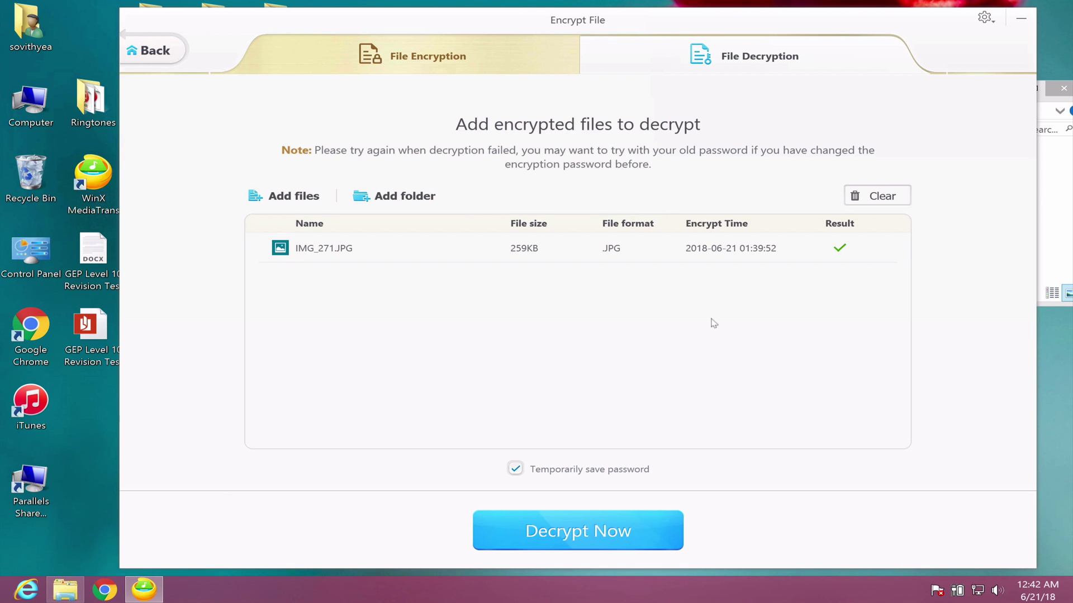
Return to the main feature screen and open the WinX MediaTrans product web page.
left_click(536, 71)
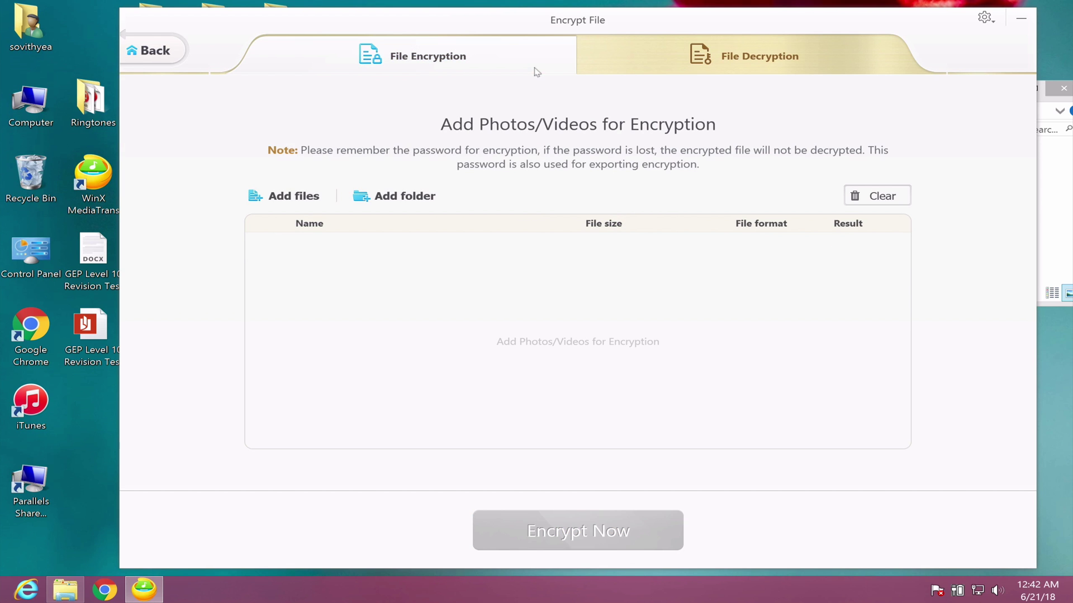
left_click(160, 53)
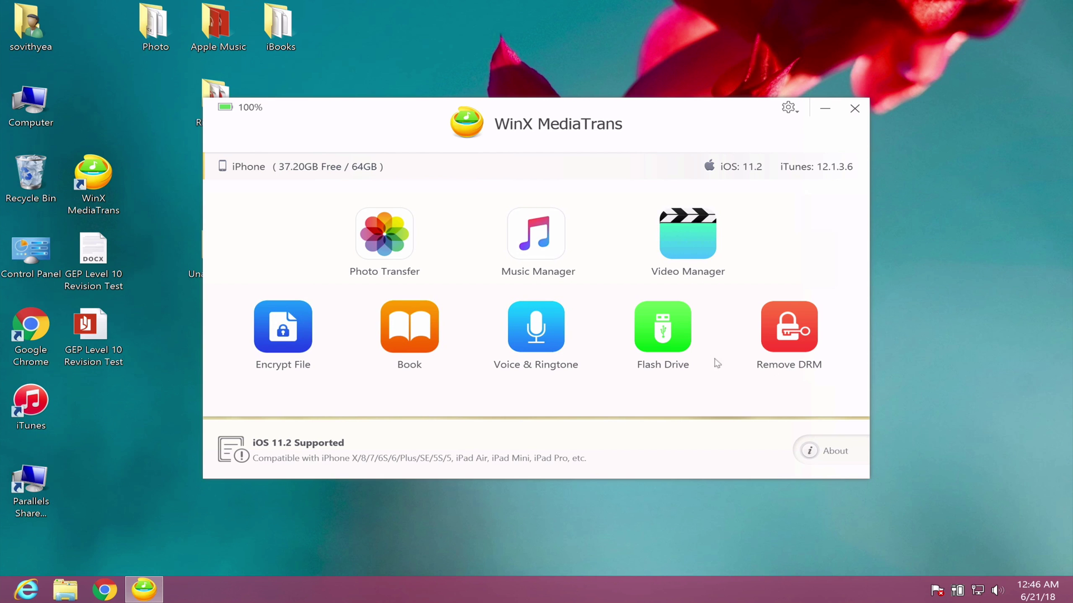
left_click(683, 364)
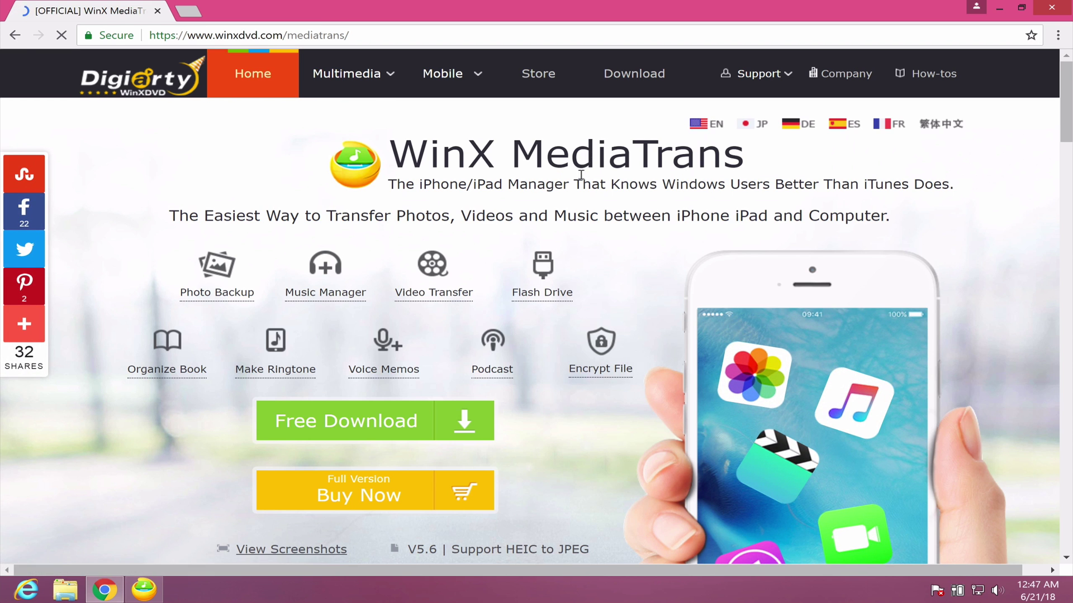
Open the Buy Now purchase page from the winxdvd.com MediaTrans page and scroll to the licenses.
scroll(584, 235, "down", 3)
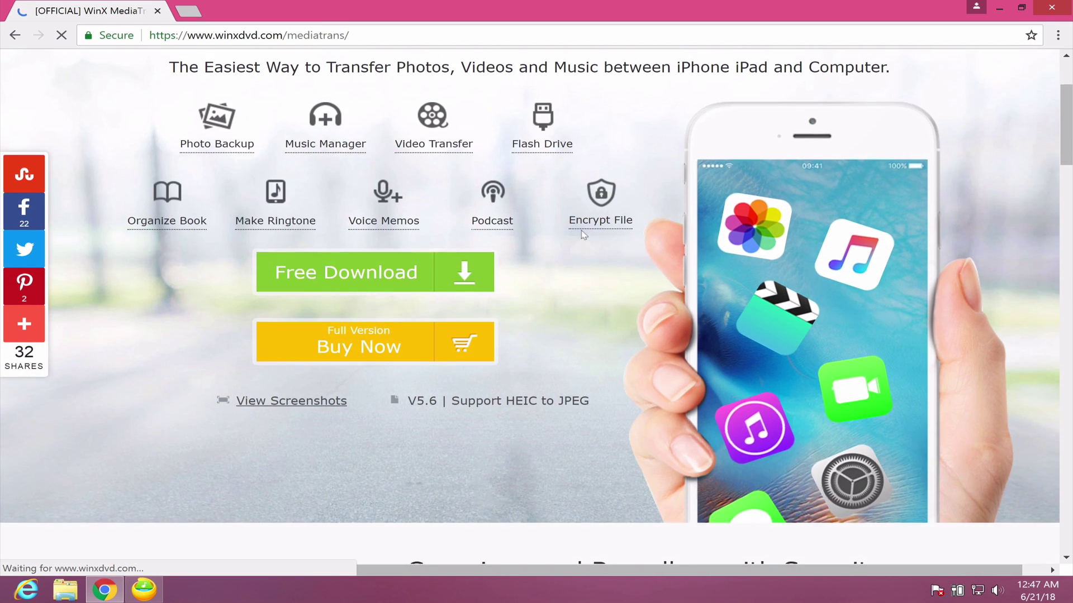
scroll(581, 233, "up", 3)
left_click(324, 500)
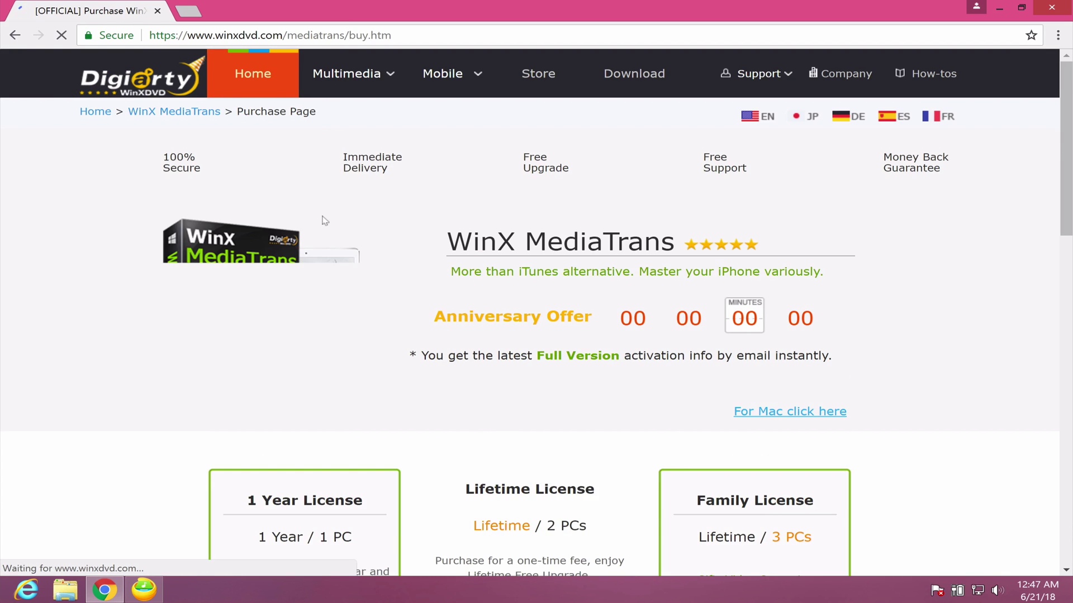
scroll(327, 240, "down", 5)
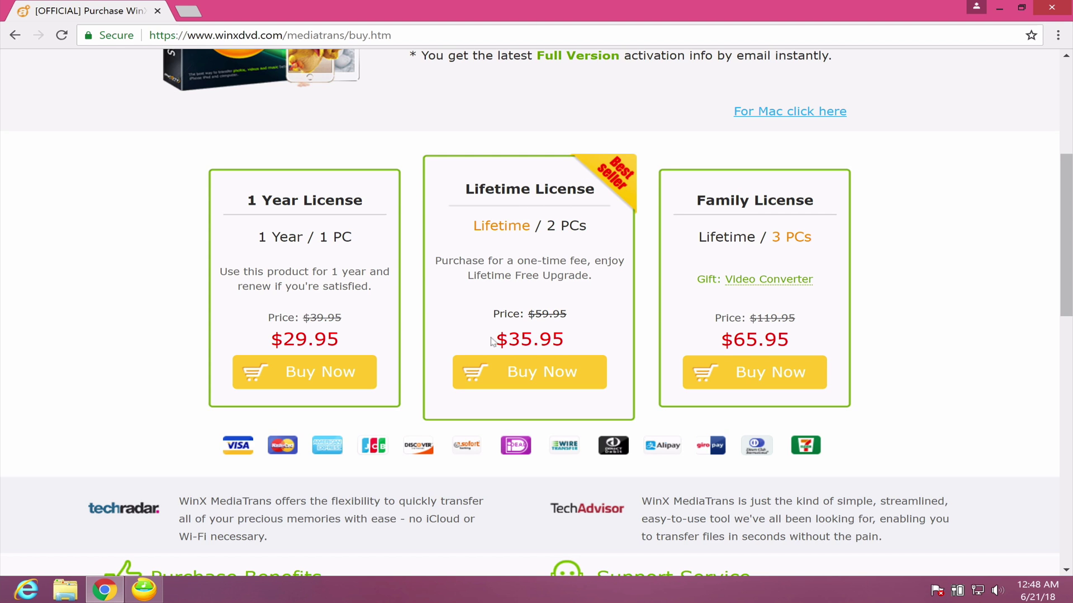
Highlight the 1 Year License $29.95 and Lifetime $35.95 prices.
left_click_drag(339, 339, 313, 339)
left_click_drag(564, 339, 503, 339)
left_click(349, 340)
left_click_drag(349, 339, 285, 339)
left_click_drag(247, 200, 297, 206)
left_click_drag(565, 339, 497, 340)
scroll(810, 338, "up", 1)
left_click(817, 337)
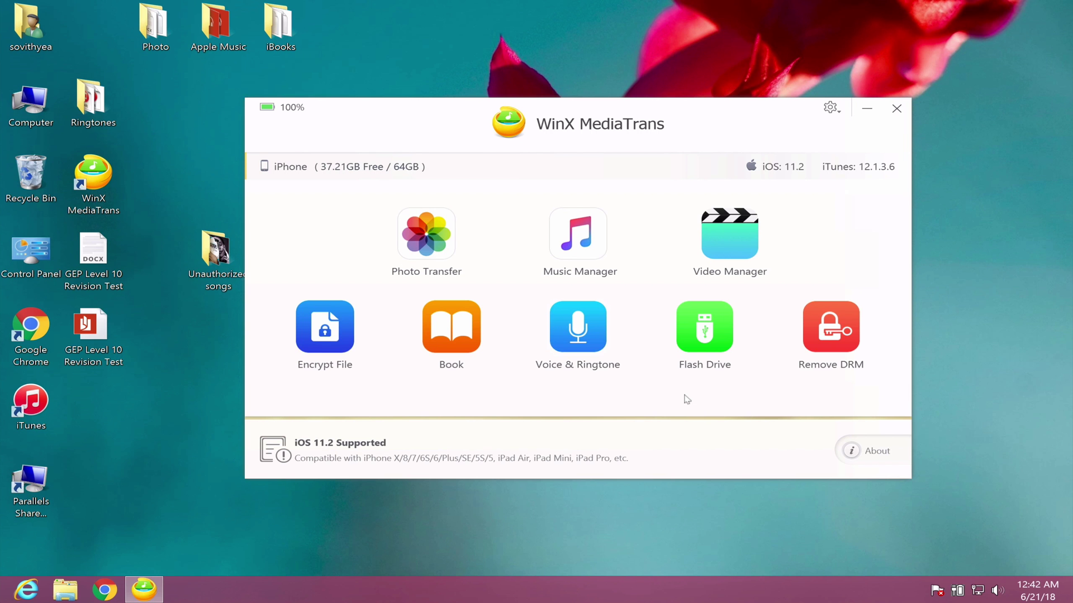